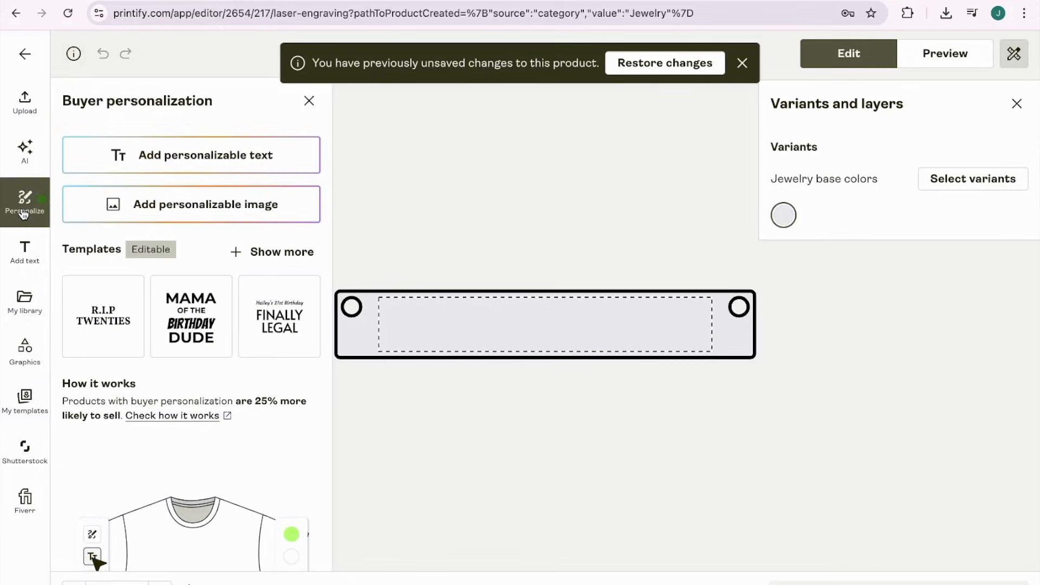
# Step: Add personalizable text to the necklace bar and set its content to "444"
pyautogui.moveTo(200, 169)
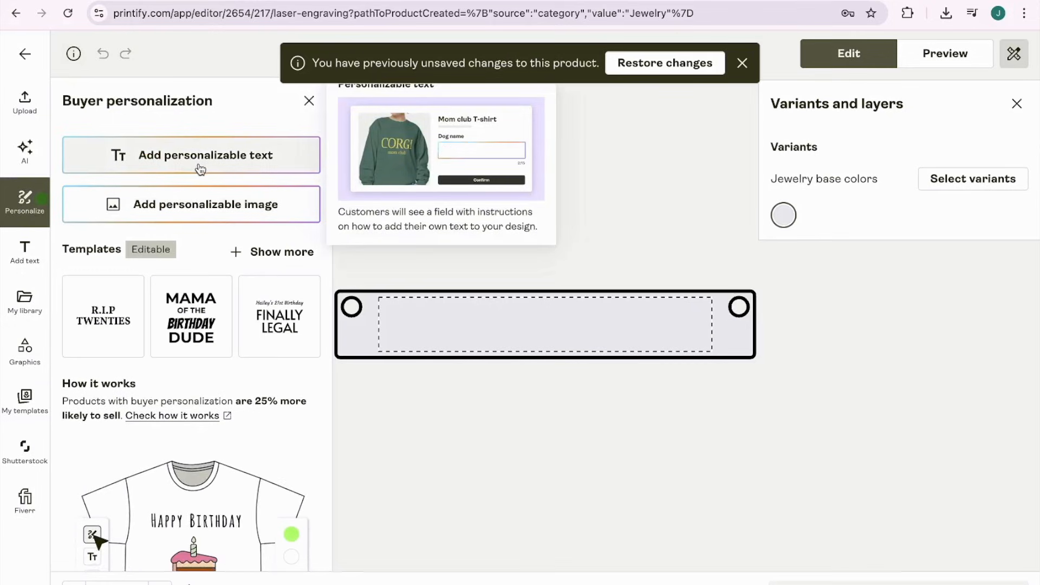
pyautogui.click(199, 168)
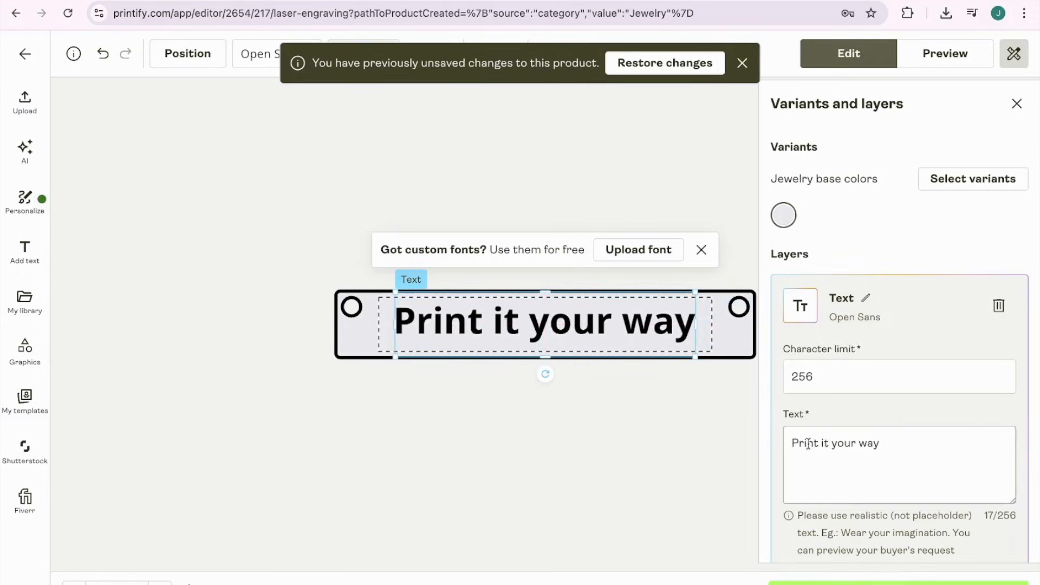
pyautogui.moveTo(924, 444); pyautogui.dragTo(782, 452)
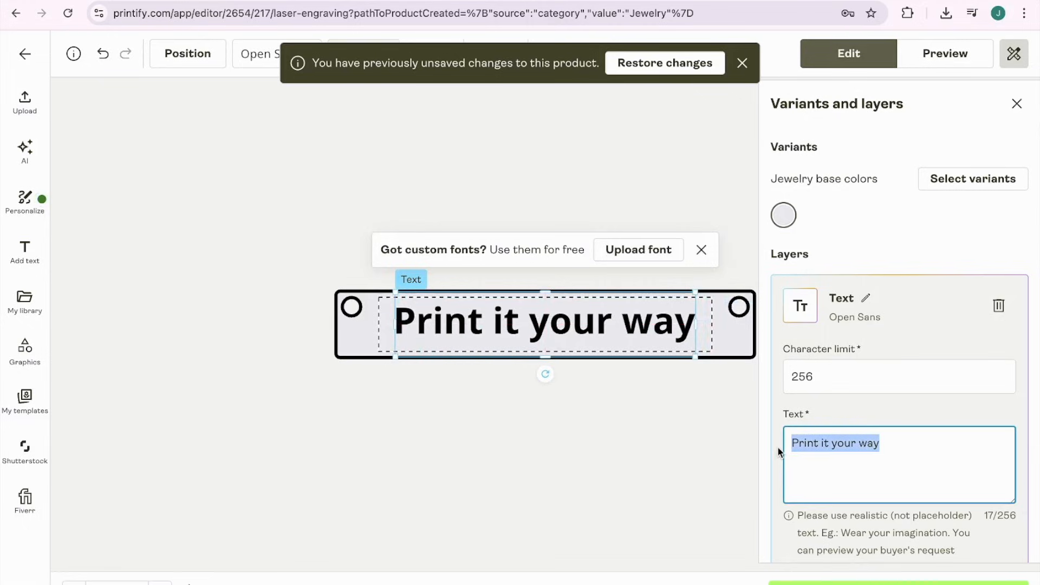
pyautogui.write('444')
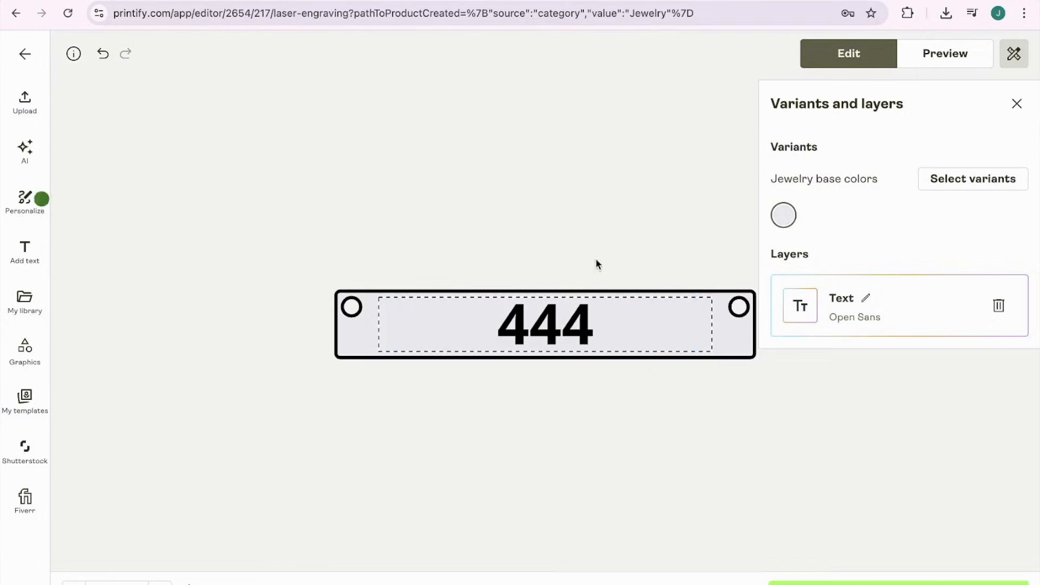
# Step: Change the font of the 444 engraving text to Abel
pyautogui.click(542, 319)
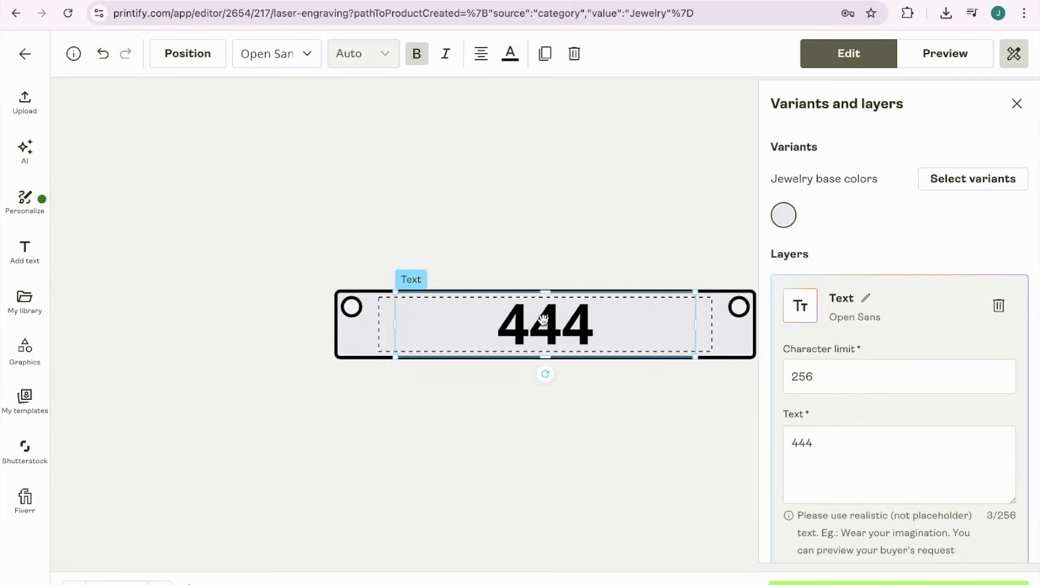
pyautogui.click(275, 61)
pyautogui.scroll(-1, 324, 329)
pyautogui.scroll(-8, 323, 329)
pyautogui.scroll(-3, 324, 329)
pyautogui.scroll(10, 323, 329)
pyautogui.click(266, 291)
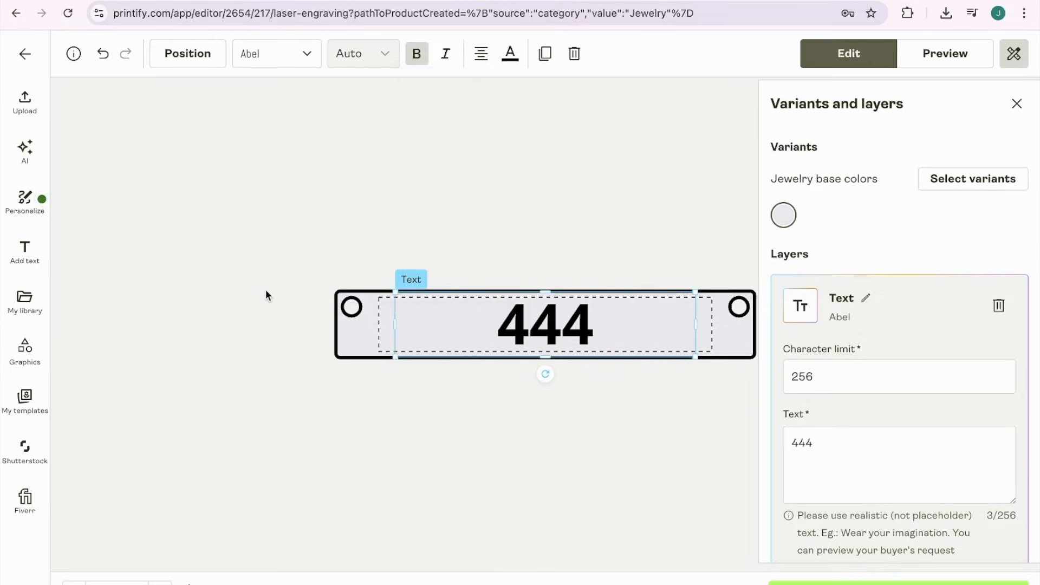
pyautogui.click(574, 241)
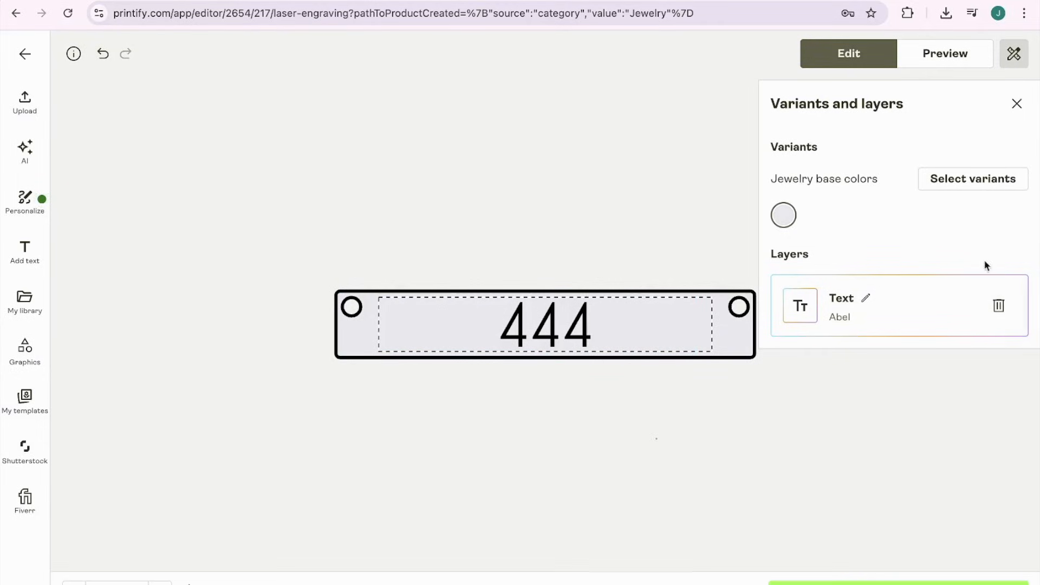
# Step: Preview the engraved necklace mockup and capture its front view as an image file
pyautogui.click(936, 63)
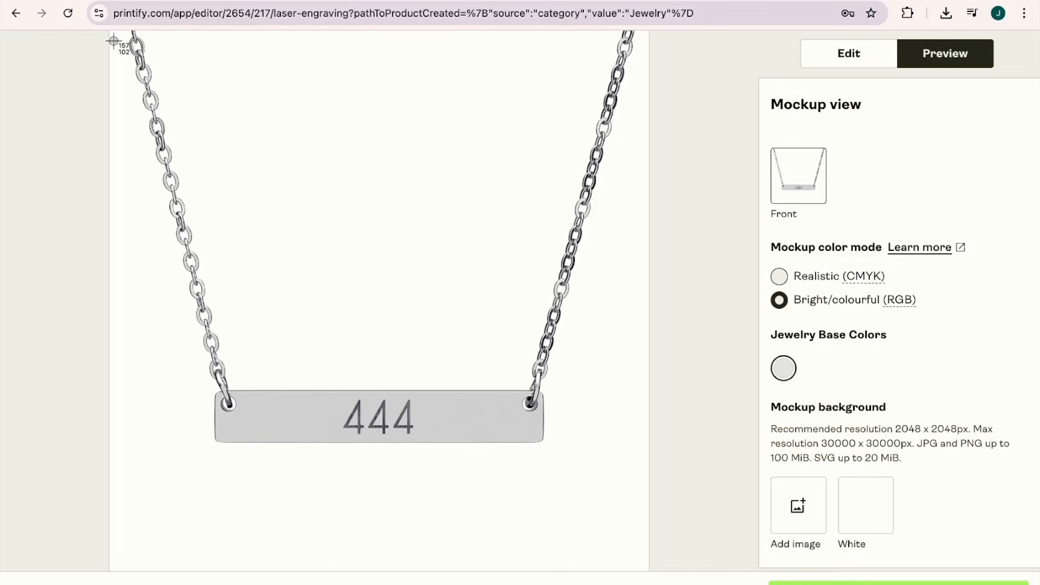
pyautogui.moveTo(113, 41); pyautogui.dragTo(645, 544)
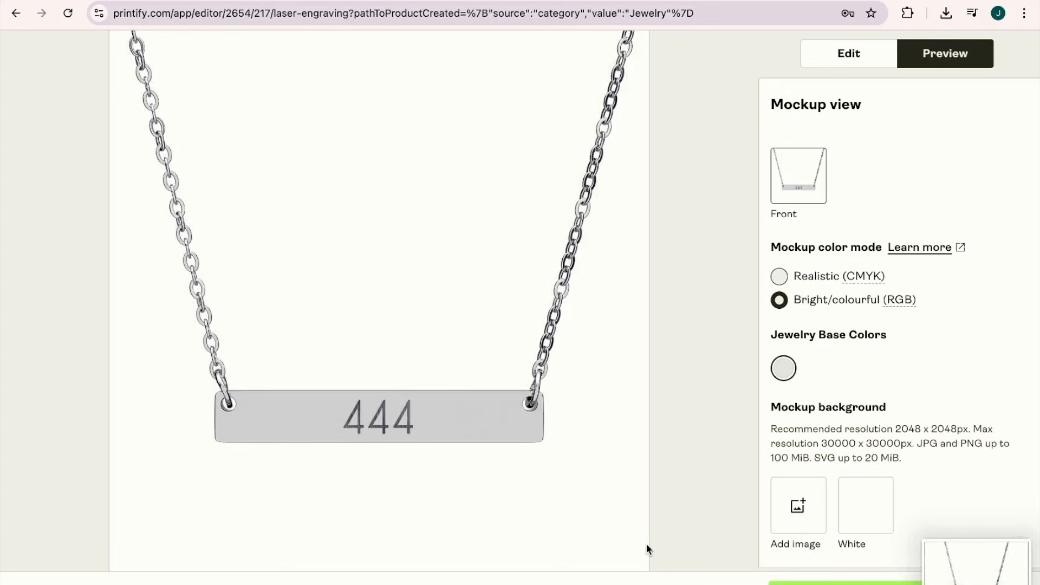
pyautogui.rightClick(469, 296)
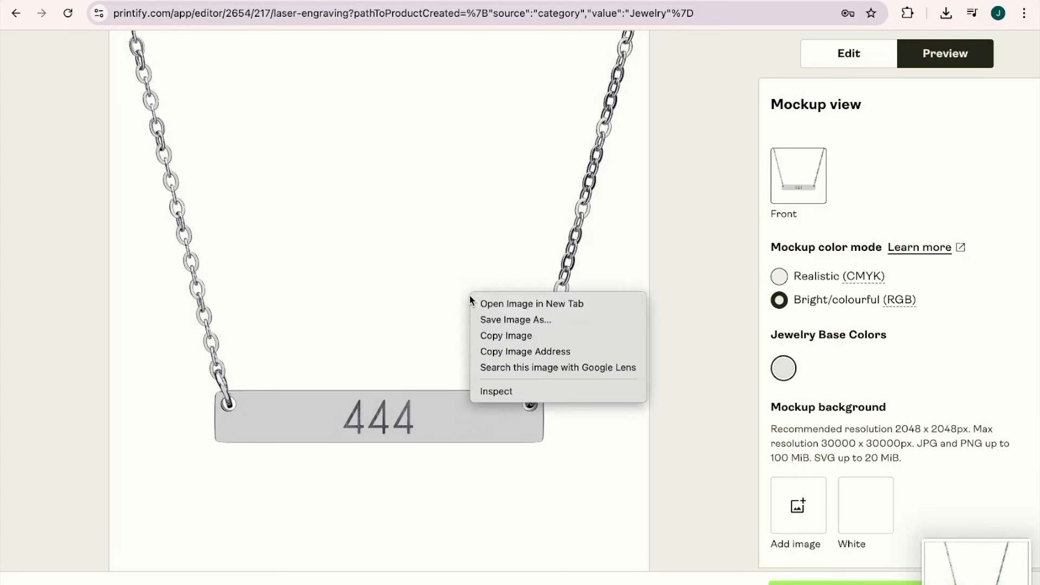
pyautogui.click(515, 324)
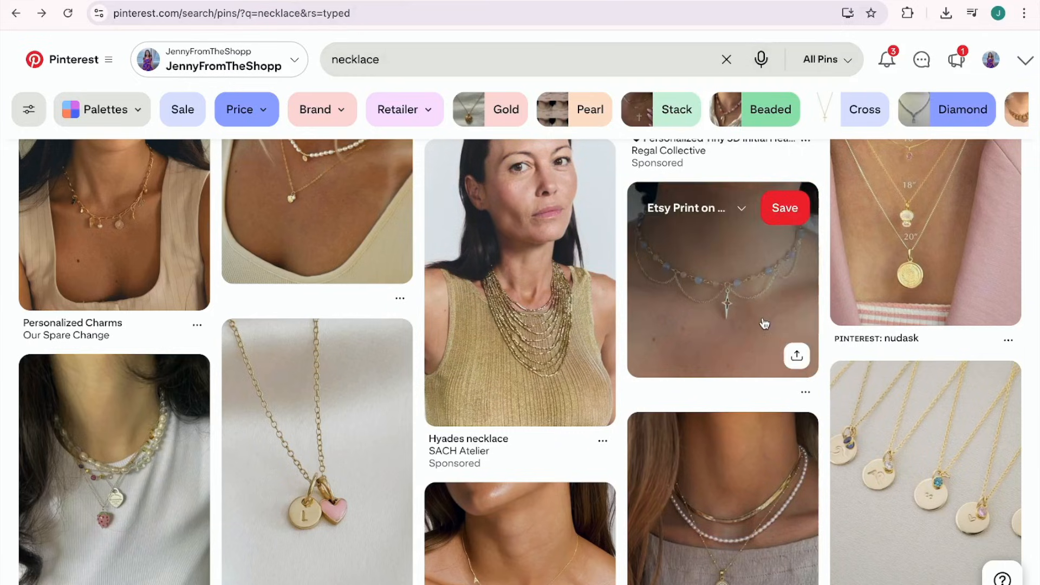
# Step: Browse the necklace search results and open the pin showing a gold heart pendant worn above a knit sweater
pyautogui.scroll(-3, 763, 323)
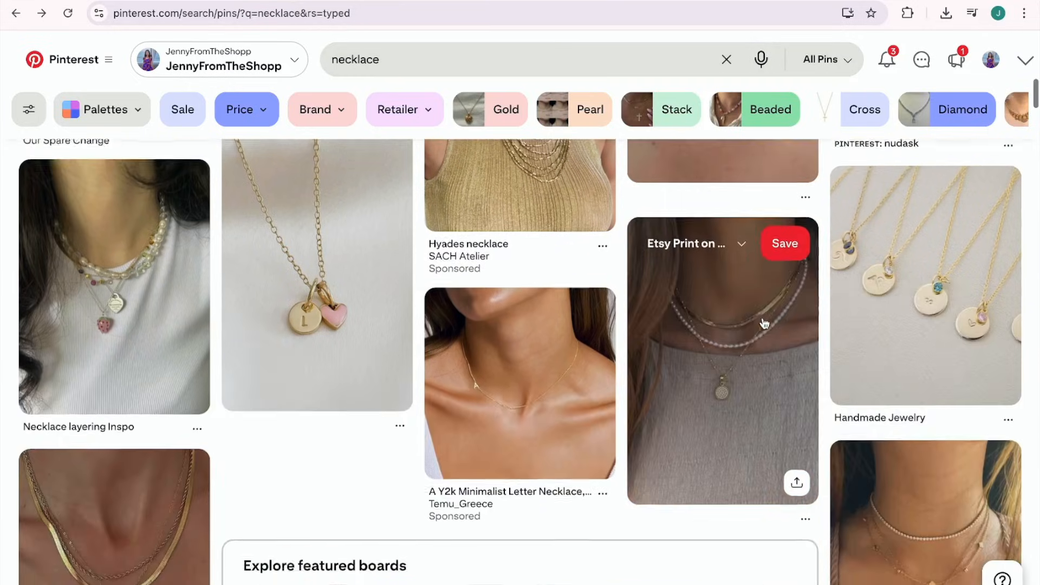
pyautogui.scroll(-3, 764, 324)
pyautogui.scroll(-7, 764, 323)
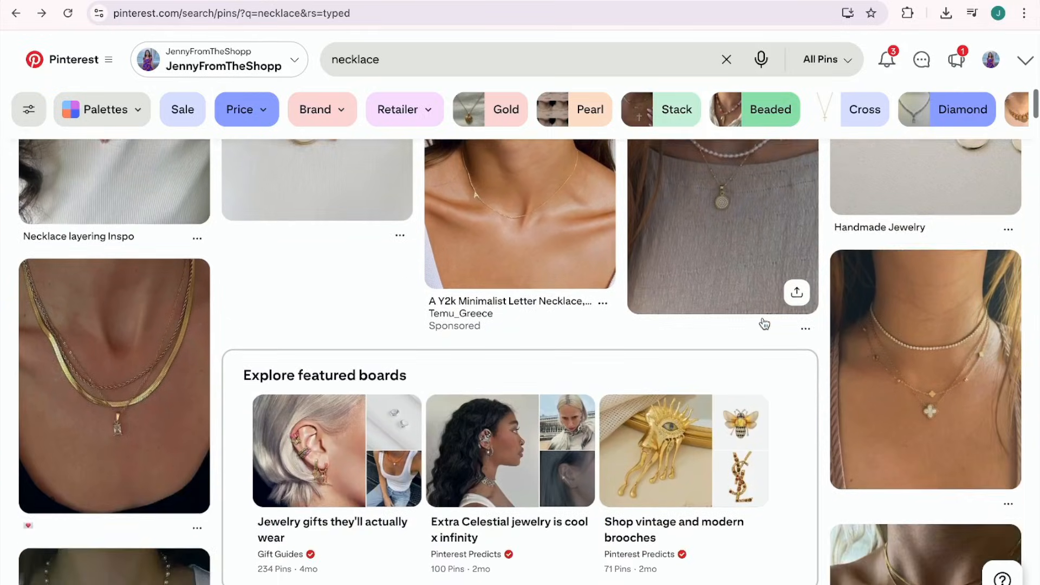
pyautogui.scroll(-5, 764, 324)
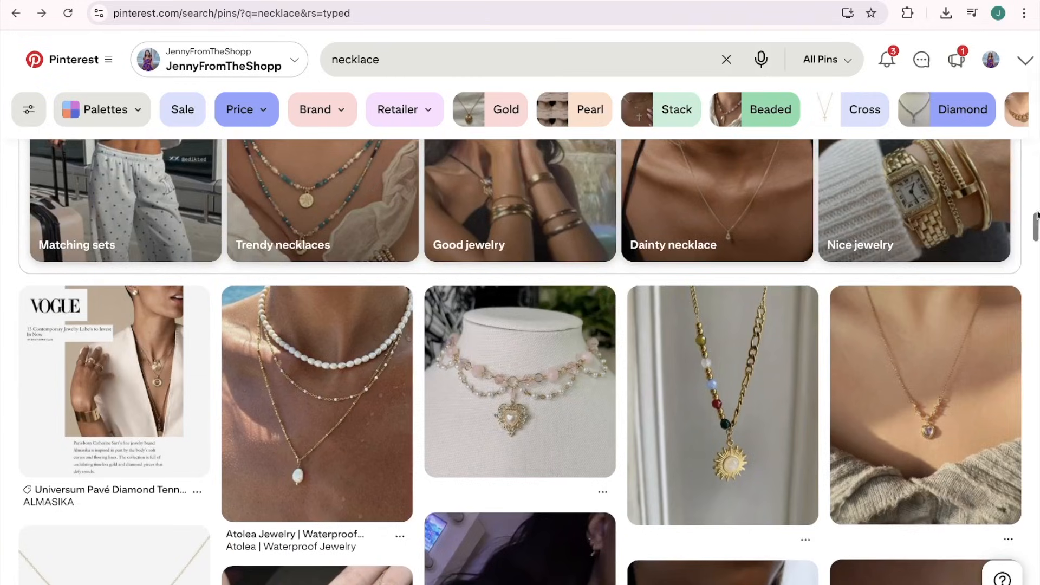
pyautogui.click(940, 377)
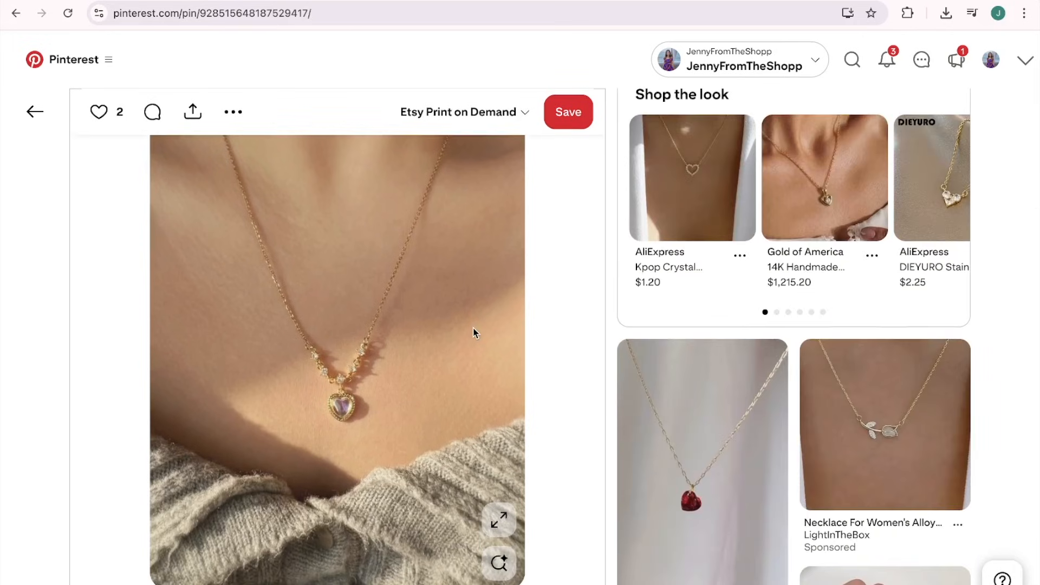
# Step: Save the heart pendant photo to the Desktop as EXAMPLEMOCKUP
pyautogui.rightClick(474, 331)
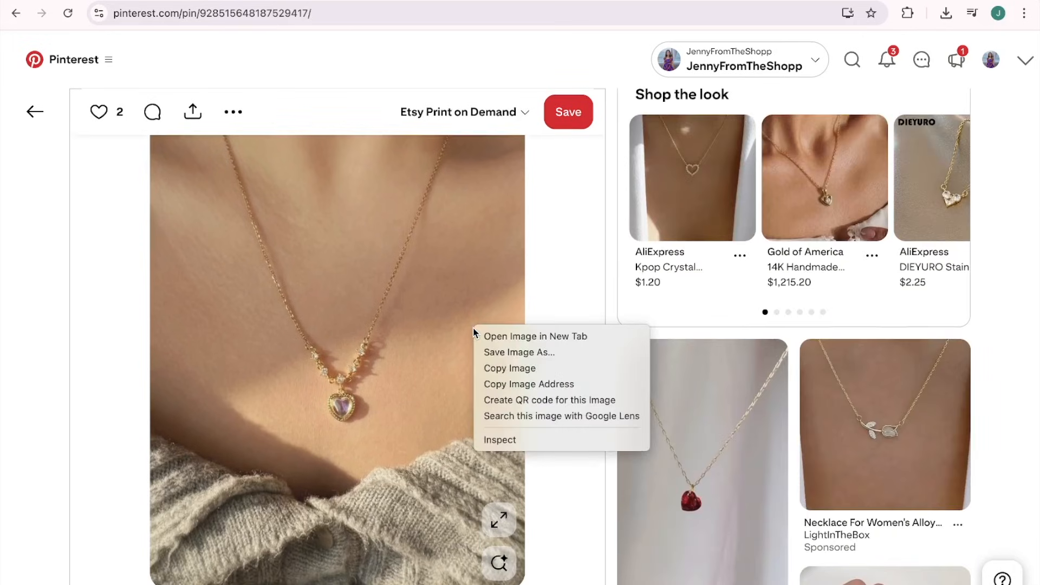
pyautogui.click(498, 352)
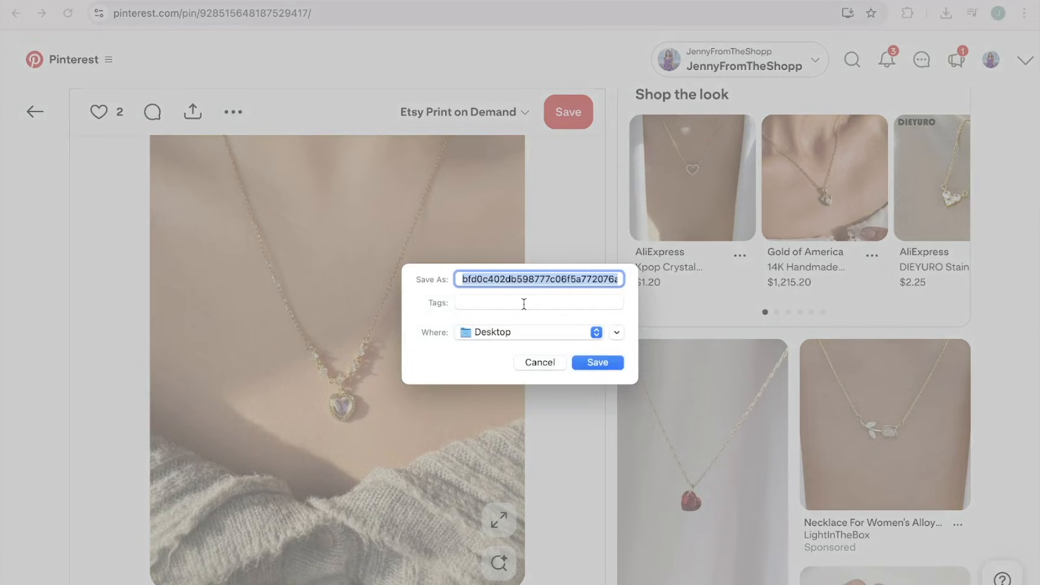
pyautogui.write('EXAMPL')
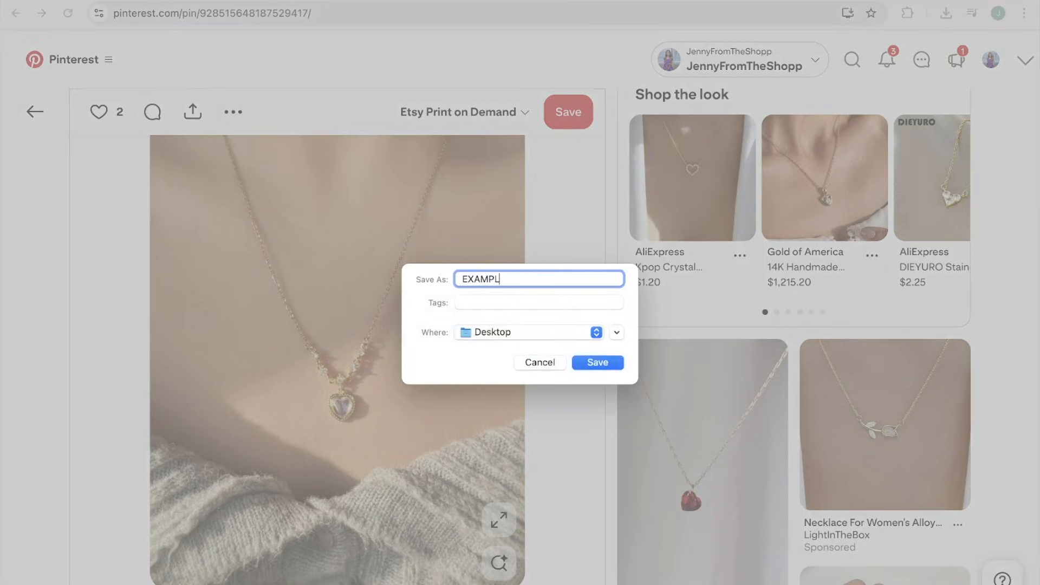
pyautogui.press('BackSpace')
pyautogui.press('BackSpace')
pyautogui.click(590, 364)
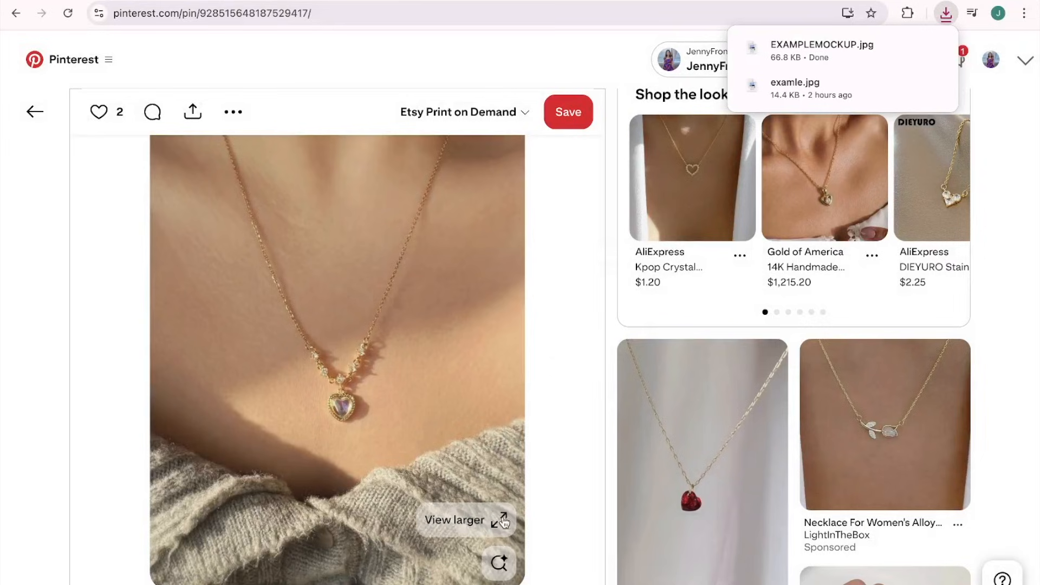
pyautogui.rightClick(457, 364)
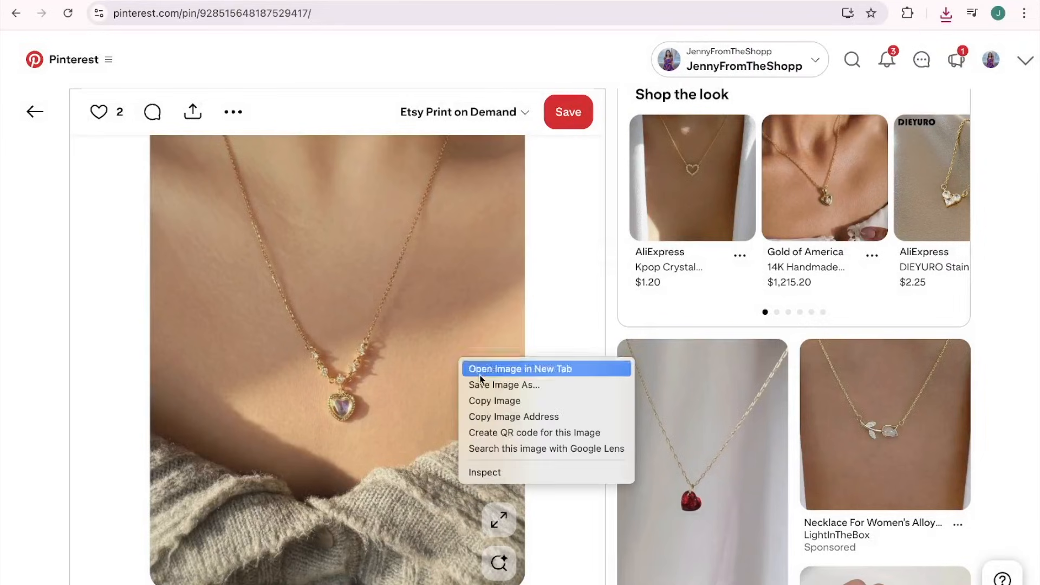
pyautogui.click(577, 75)
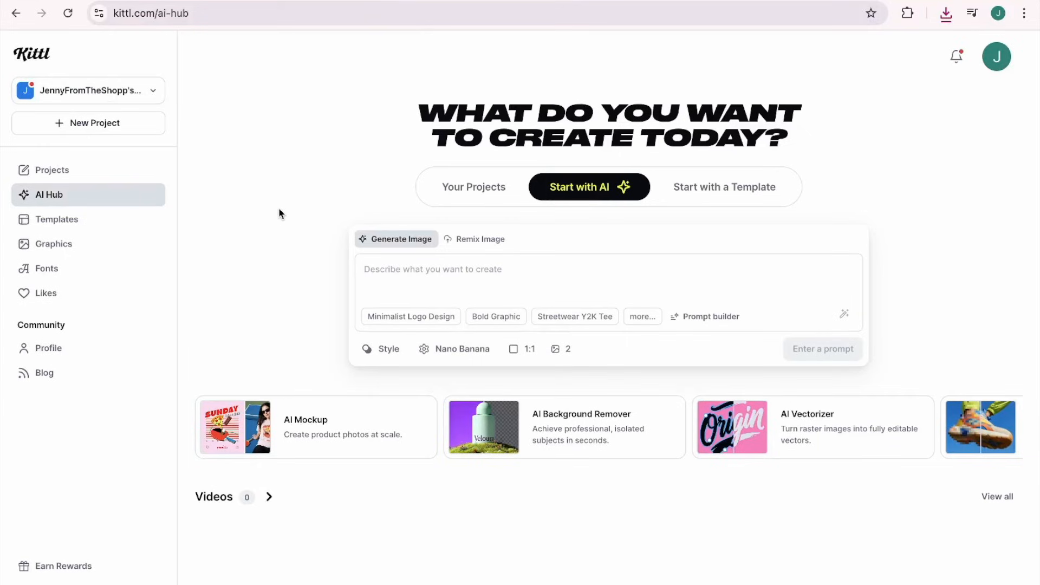
# Step: Create a new project with a 2000 × 2000 px artboard
pyautogui.click(97, 128)
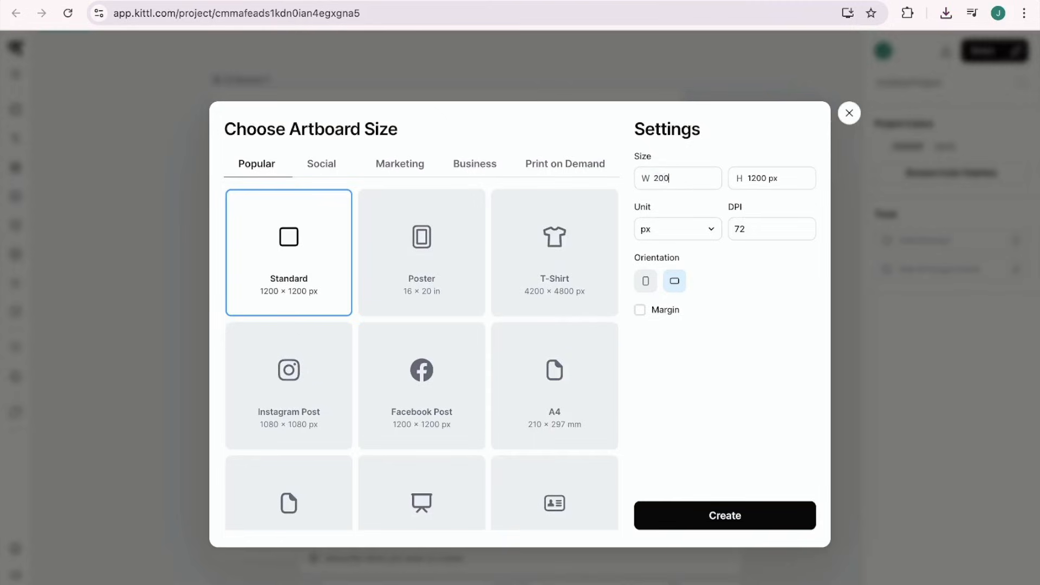
pyautogui.click(764, 178)
pyautogui.write('200')
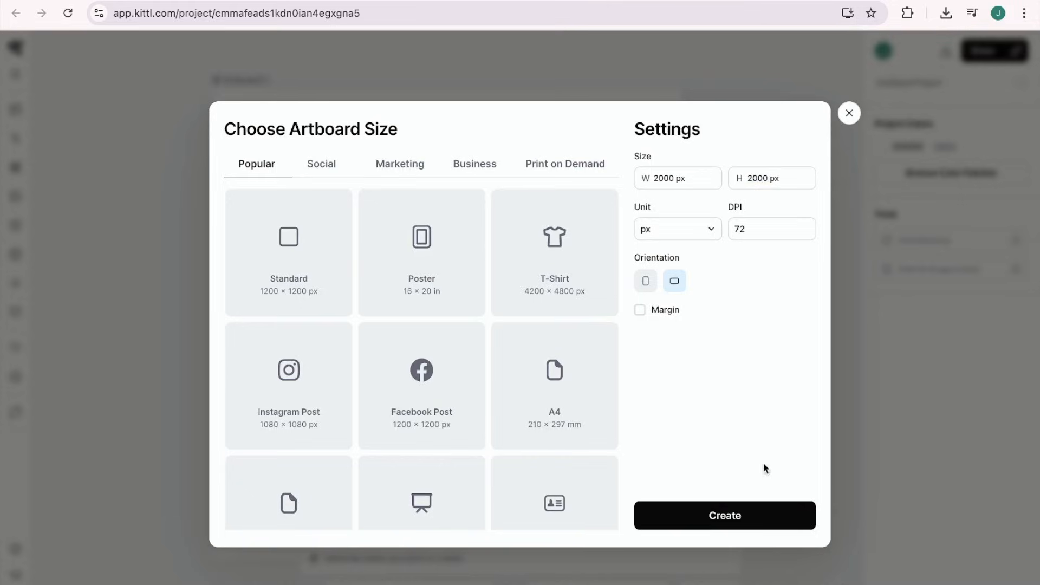
pyautogui.click(746, 519)
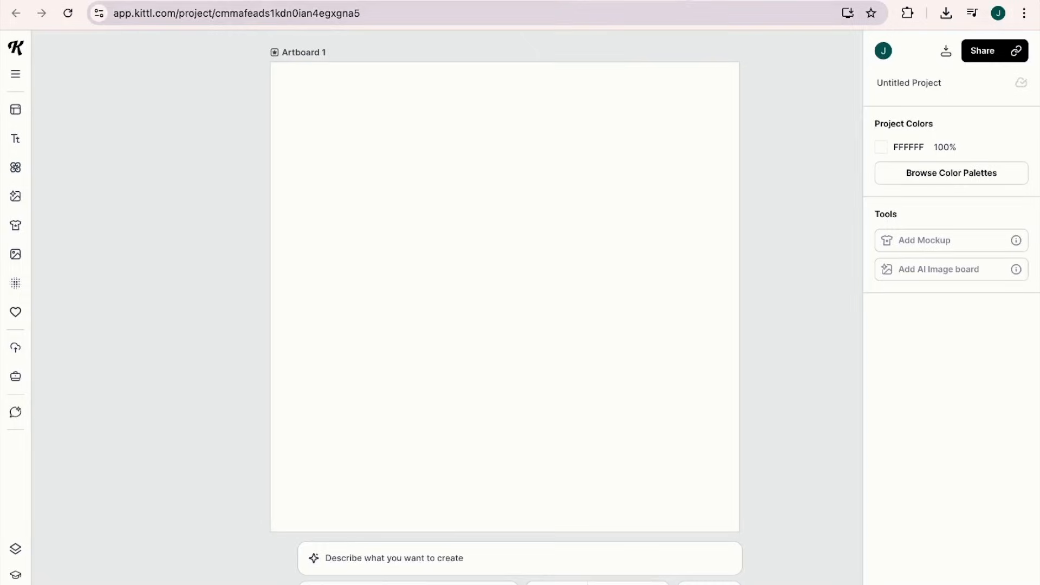
# Step: Place the uploaded 444 necklace image on the artboard, enlarge it to about 1543 × 1507 px and centre it
pyautogui.click(17, 355)
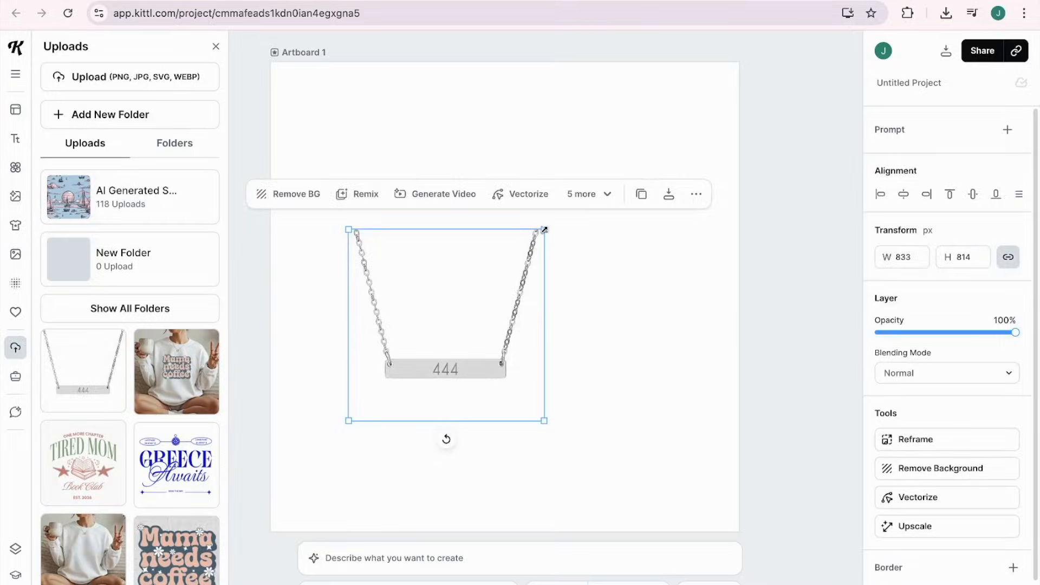
pyautogui.moveTo(545, 229); pyautogui.dragTo(748, 102)
pyautogui.moveTo(604, 212); pyautogui.dragTo(581, 270)
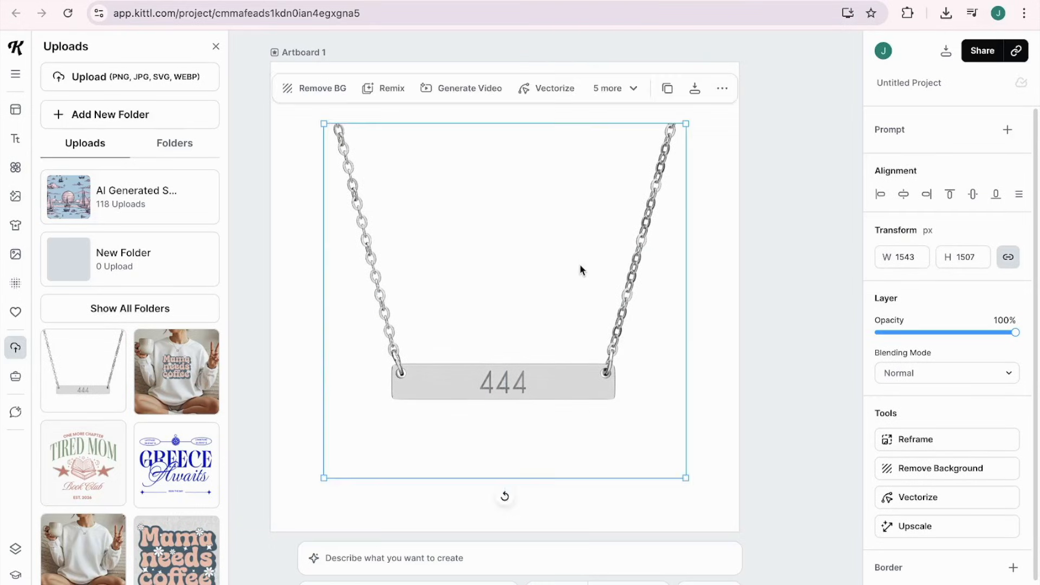
# Step: Add an AI Image board linked to Artboard 1
pyautogui.scroll(3, 581, 270)
pyautogui.click(318, 160)
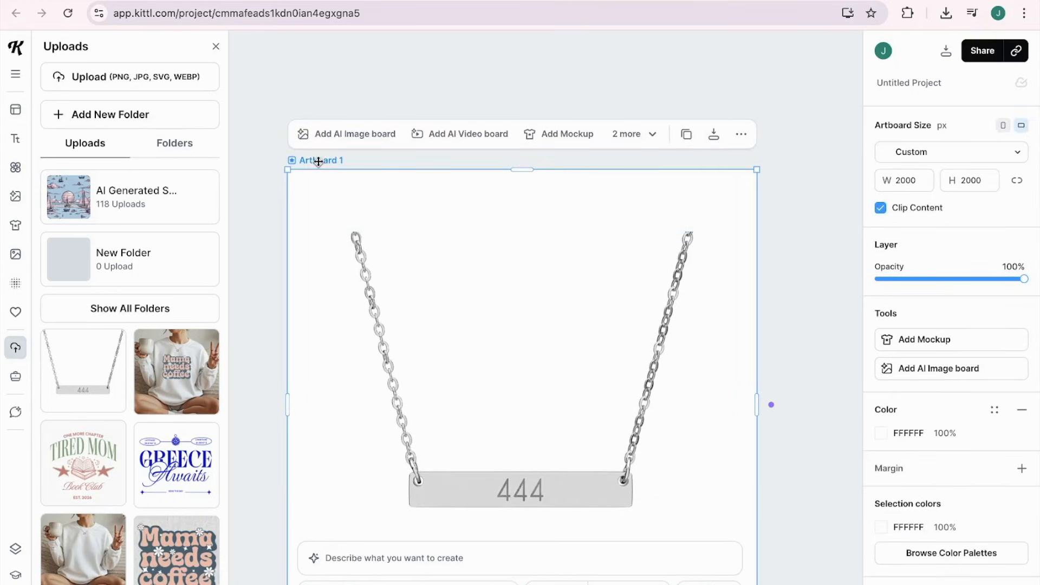
pyautogui.click(367, 136)
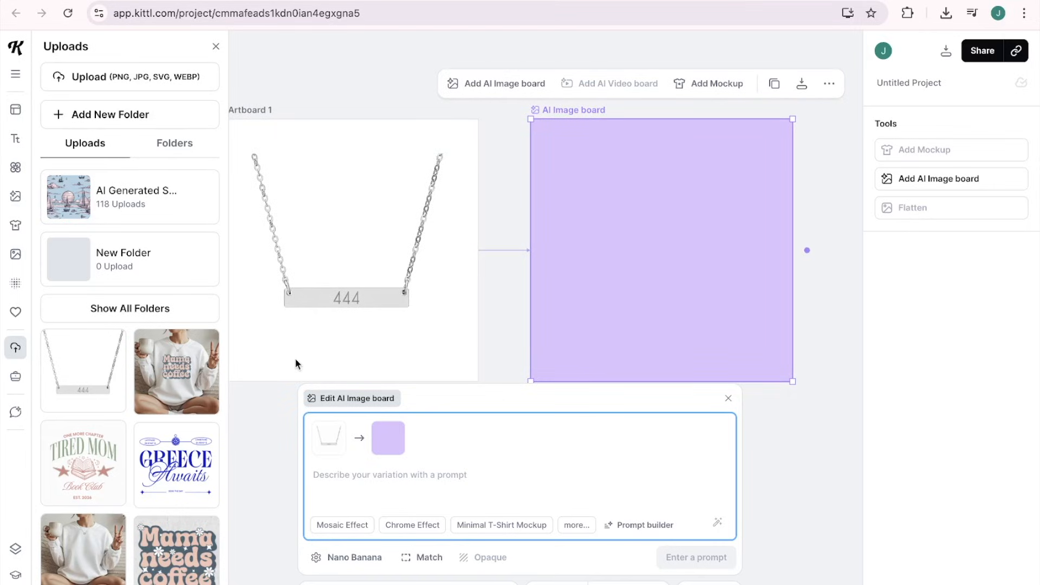
# Step: Send the AI assistant the example photo and request a prompt for a similar sales mockup with the engraved necklace added on top
pyautogui.click(16, 414)
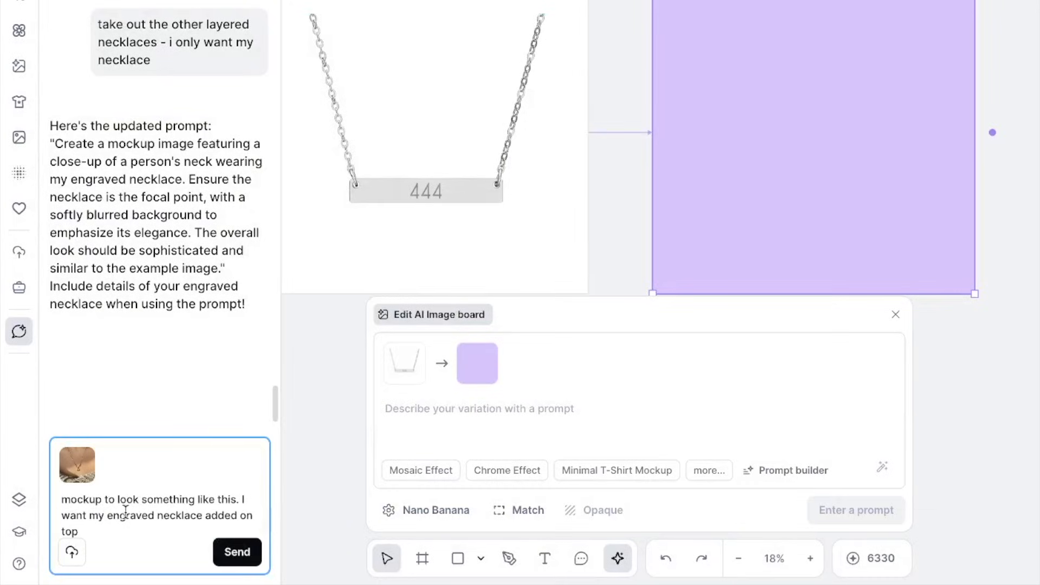
pyautogui.scroll(2, 125, 512)
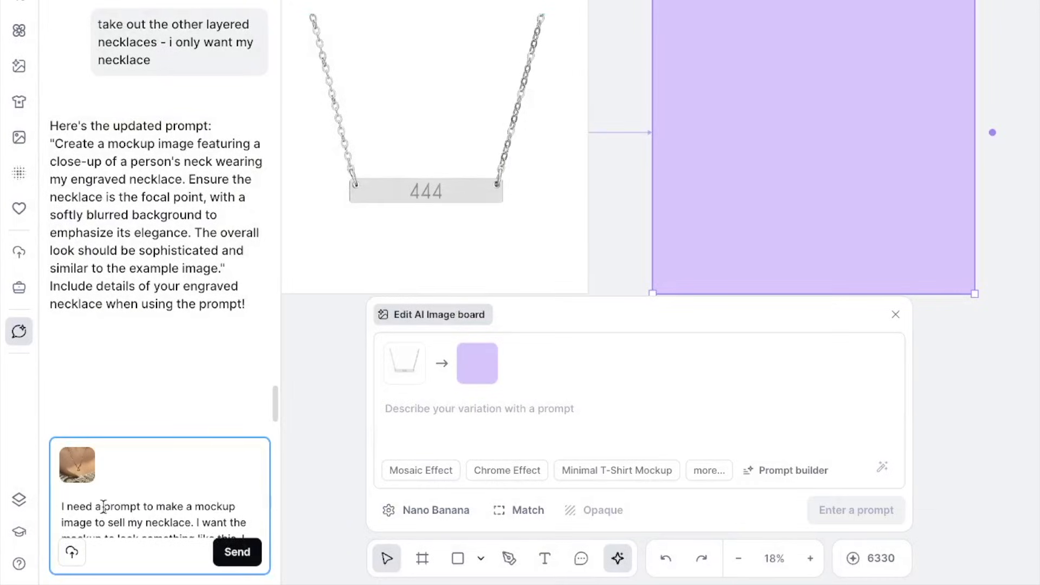
pyautogui.scroll(-2, 129, 523)
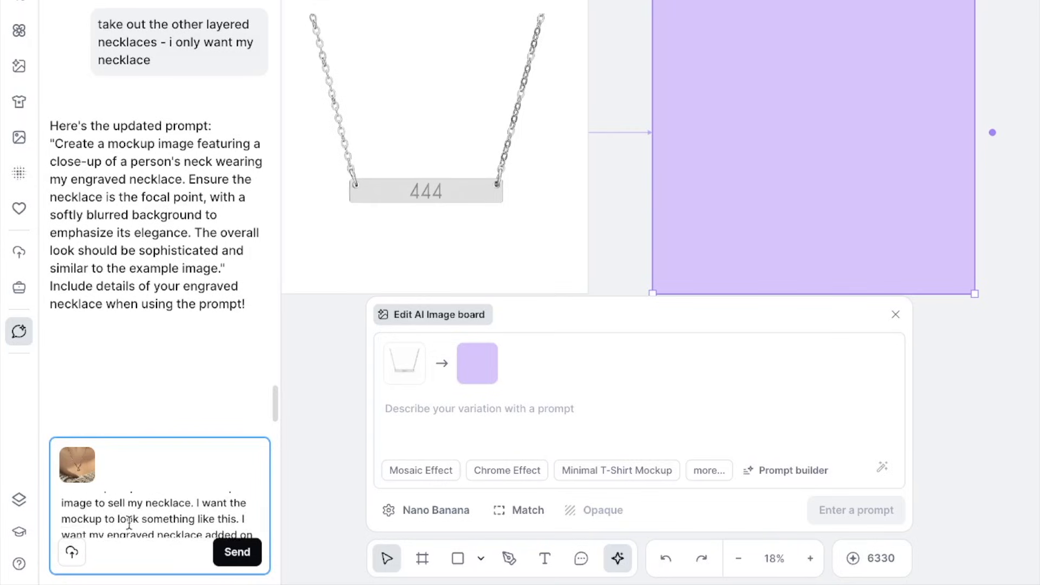
pyautogui.scroll(-2, 129, 522)
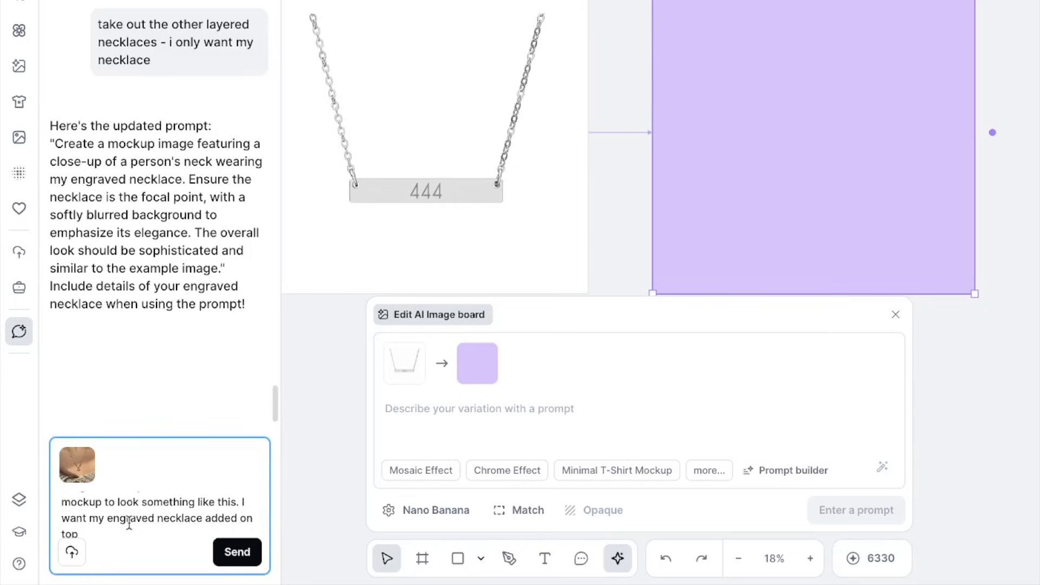
pyautogui.scroll(-1, 129, 523)
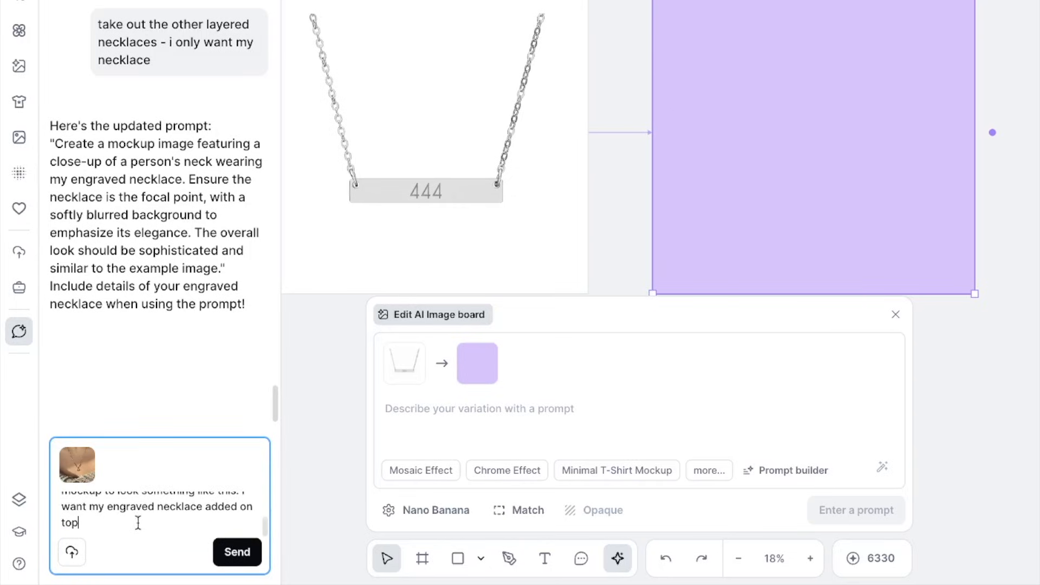
pyautogui.click(236, 552)
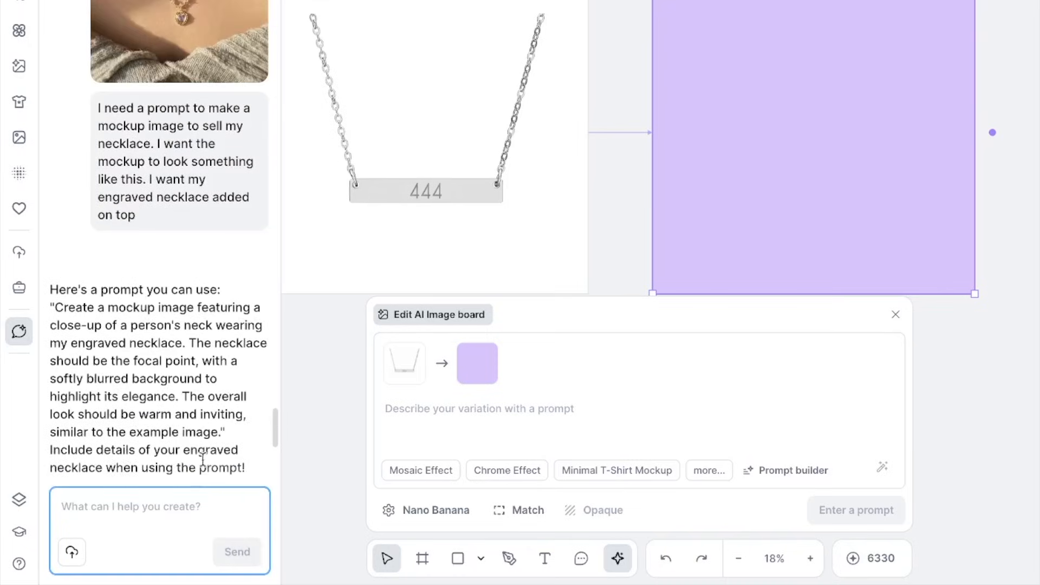
pyautogui.scroll(-2, 181, 386)
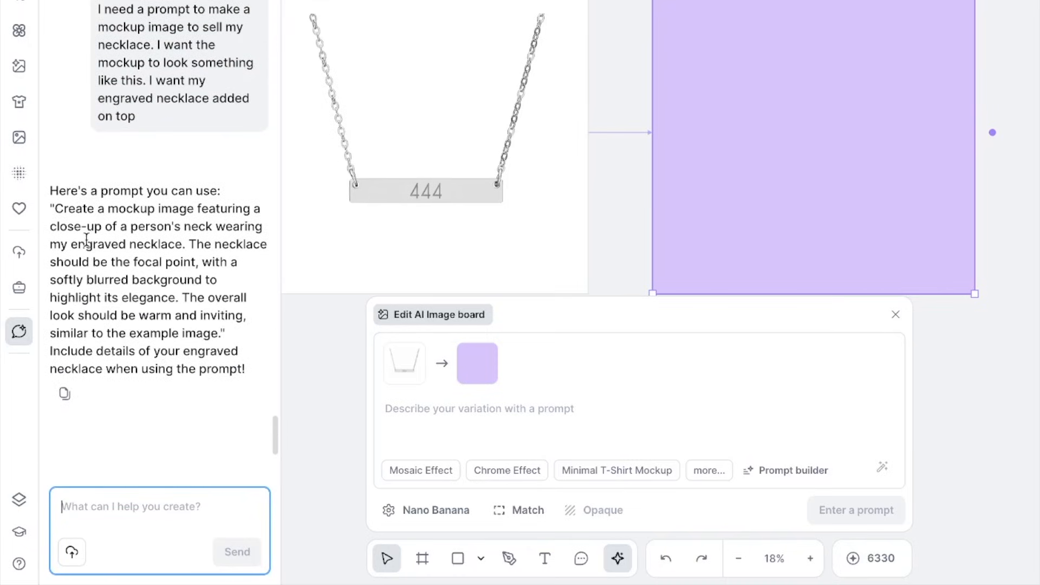
# Step: Copy the assistant's quoted neck close-up prompt into the empty AI Image board and generate the mockup
pyautogui.moveTo(76, 208); pyautogui.dragTo(134, 245)
pyautogui.moveTo(136, 251); pyautogui.dragTo(133, 291)
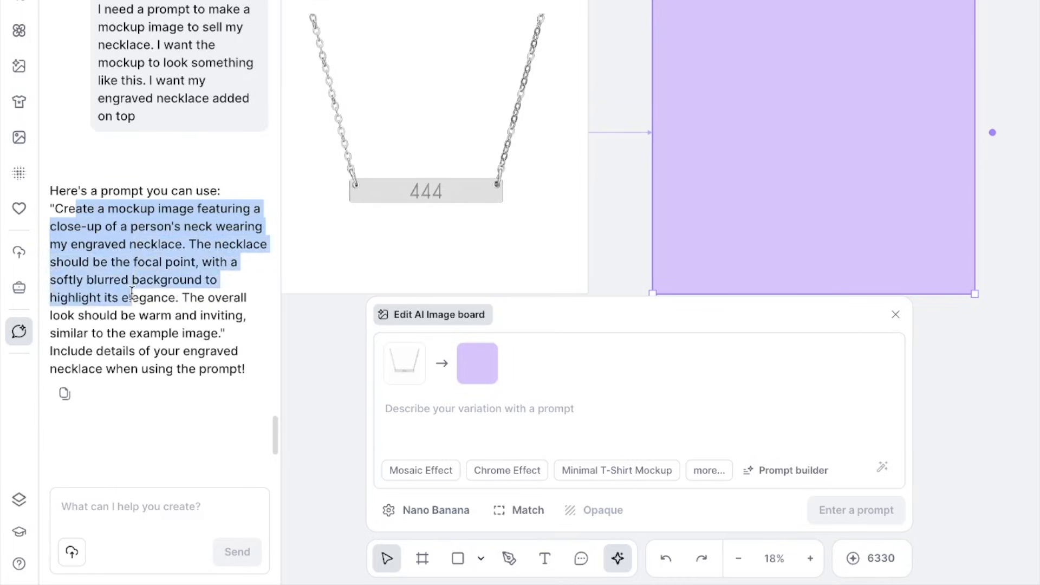
pyautogui.moveTo(134, 300); pyautogui.dragTo(140, 313)
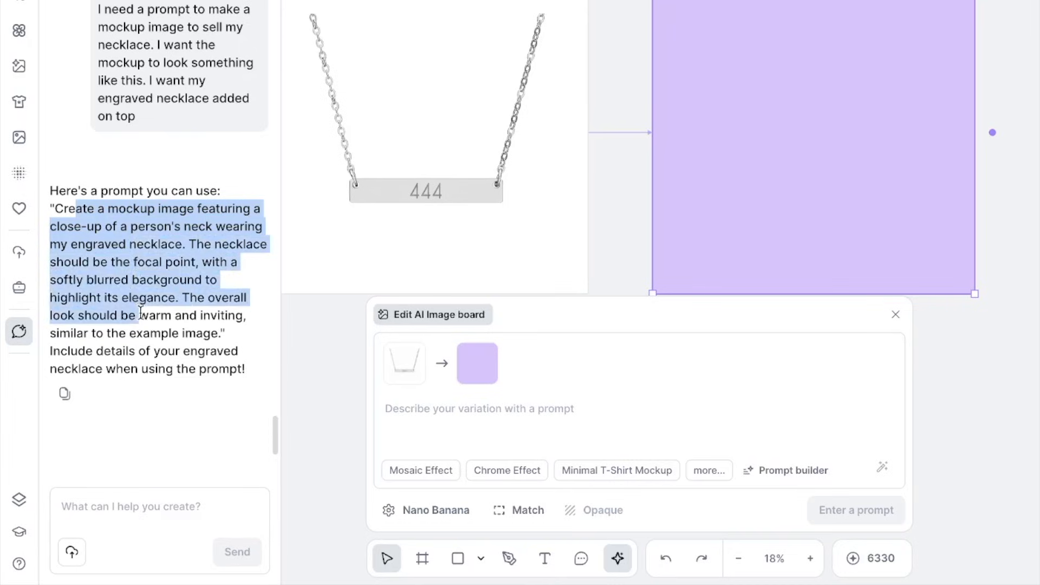
pyautogui.click(139, 312)
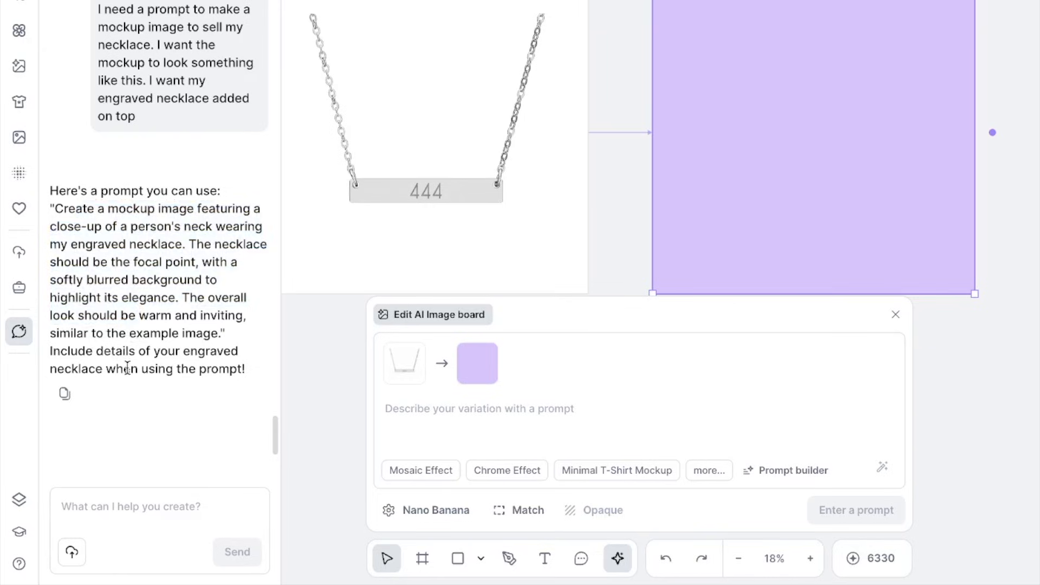
pyautogui.moveTo(55, 207); pyautogui.dragTo(222, 332)
pyautogui.hotkey('ctrl', 'c')
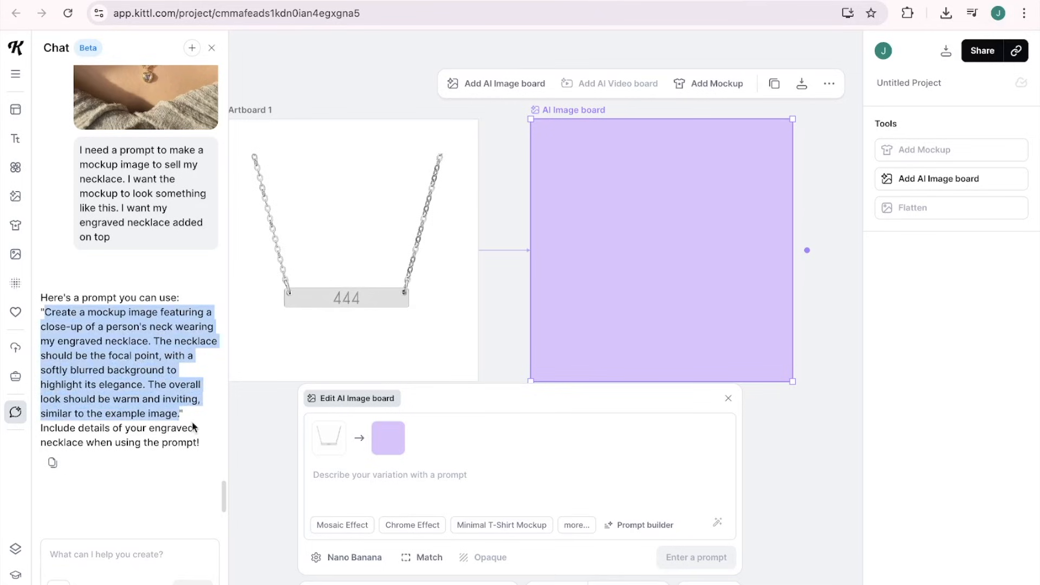
pyautogui.click(359, 474)
pyautogui.hotkey('ctrl', 'v')
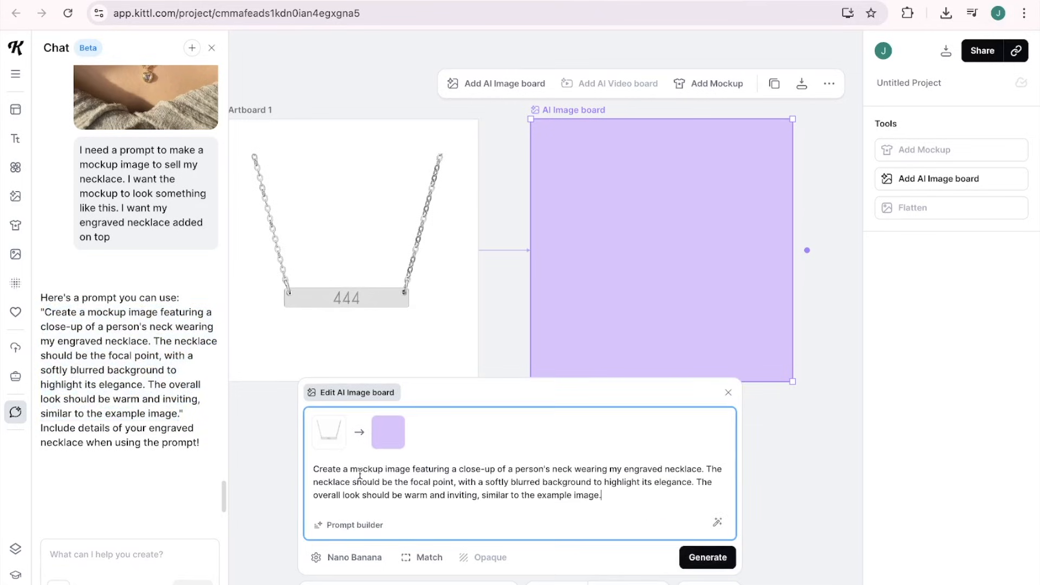
pyautogui.click(721, 560)
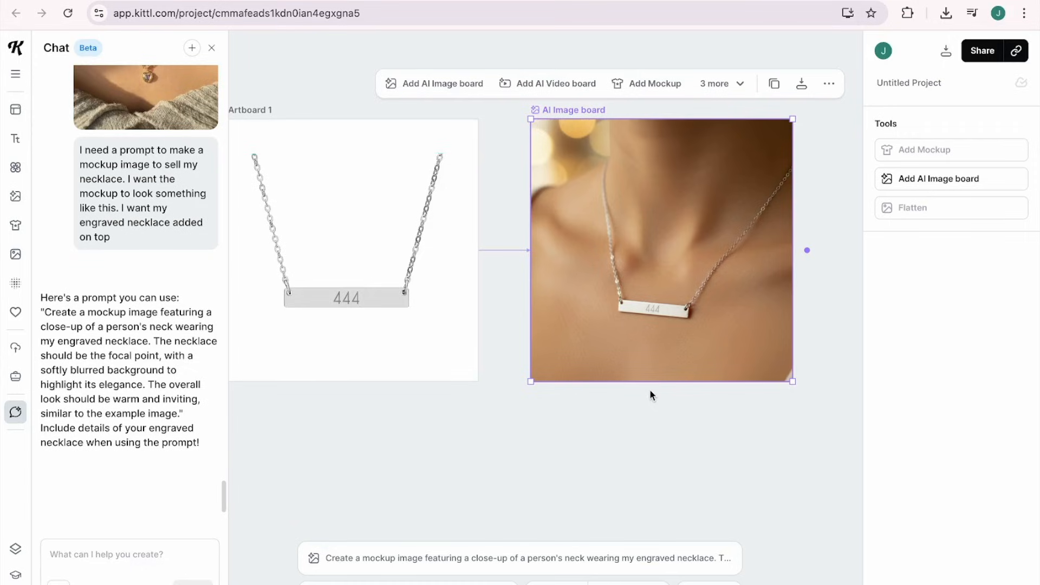
# Step: Add a second AI Image board linked to Artboard 1
pyautogui.hscroll(5, 649, 389)
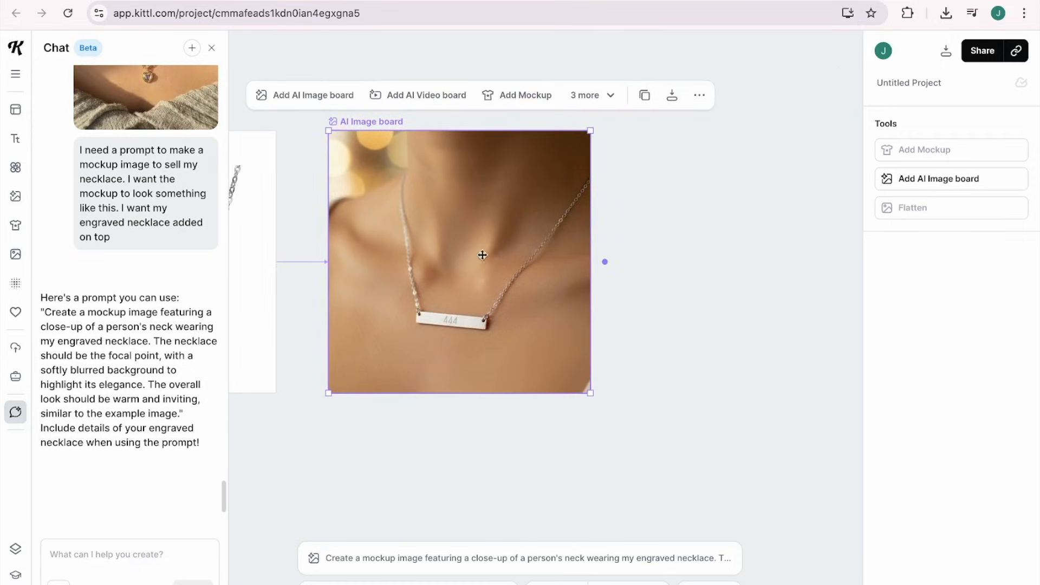
pyautogui.hscroll(-5, 479, 247)
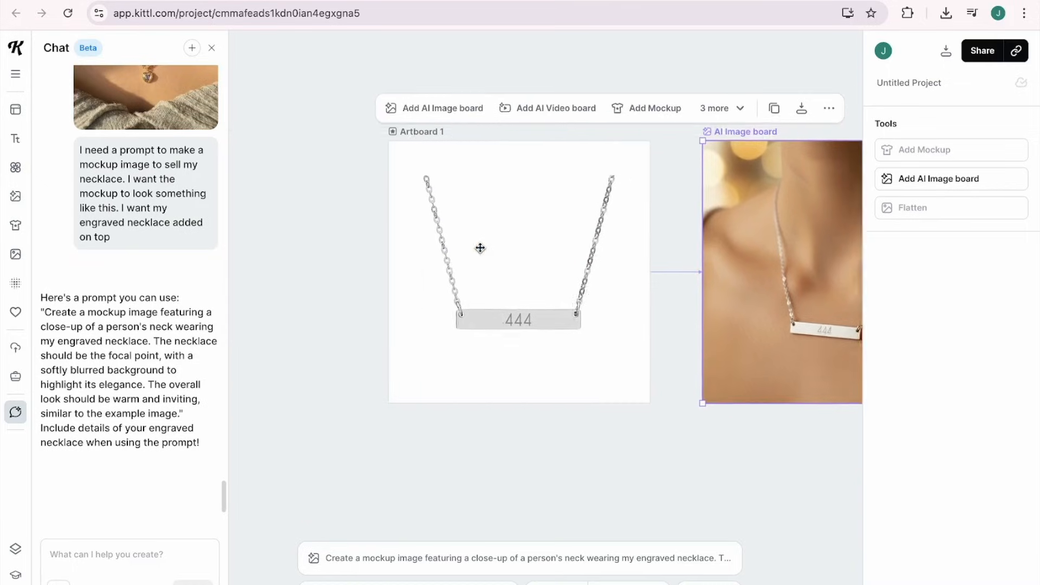
pyautogui.click(283, 141)
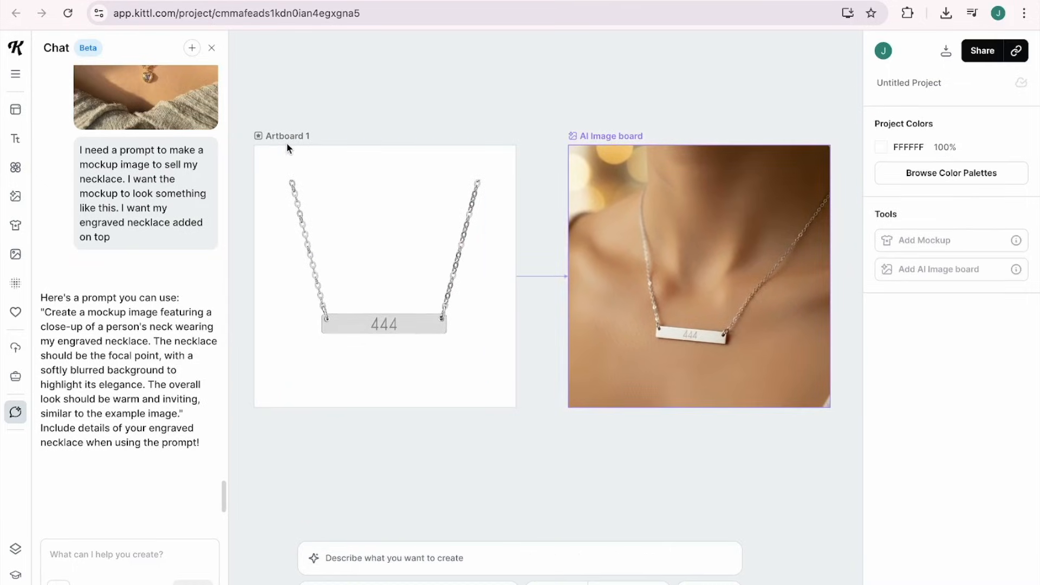
pyautogui.click(284, 140)
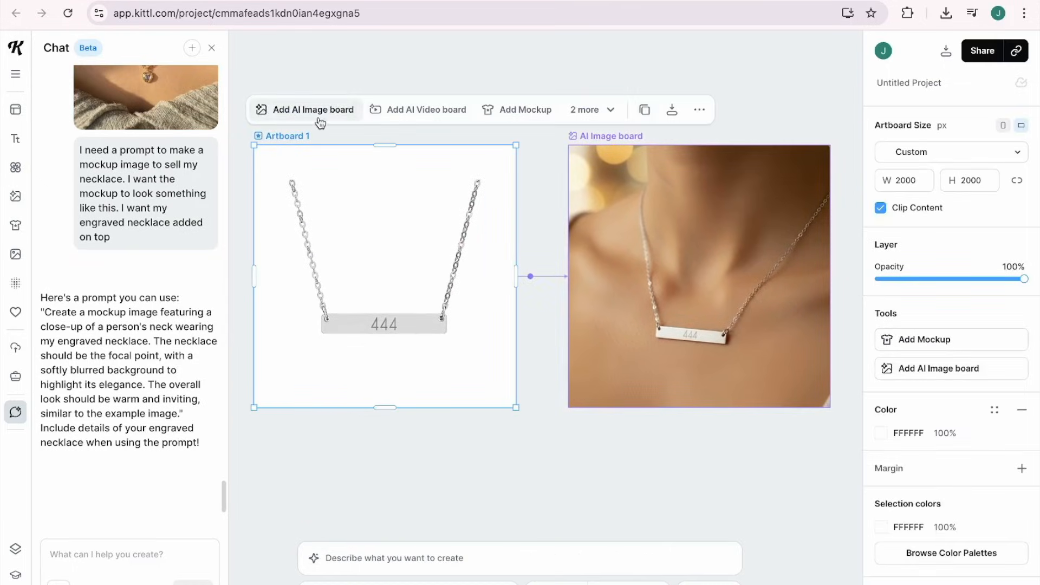
pyautogui.click(317, 114)
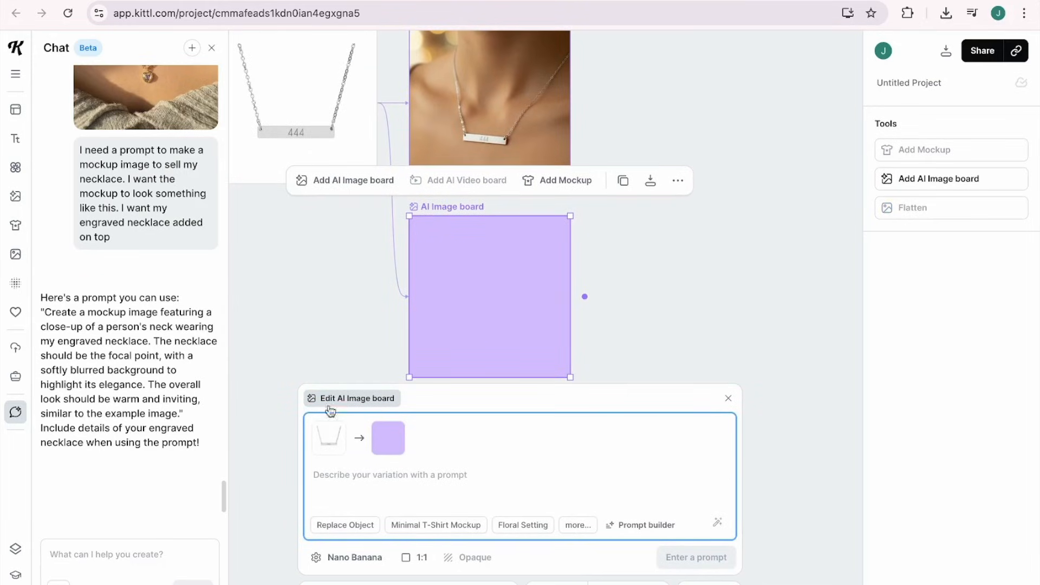
# Step: Ask the AI assistant to "Make me another prompt that will provide a different style mockup image for my necklace"
pyautogui.scroll(-2, 109, 473)
pyautogui.scroll(-2, 109, 474)
pyautogui.click(112, 564)
pyautogui.write('Make me another prompt that will provide a different style mockup image for my necklace')
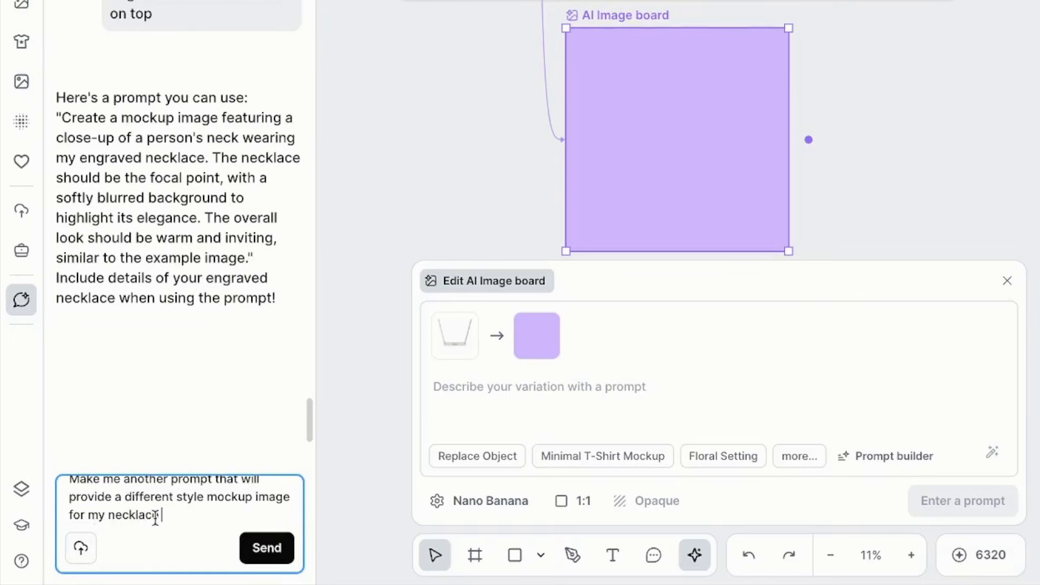
pyautogui.click(267, 556)
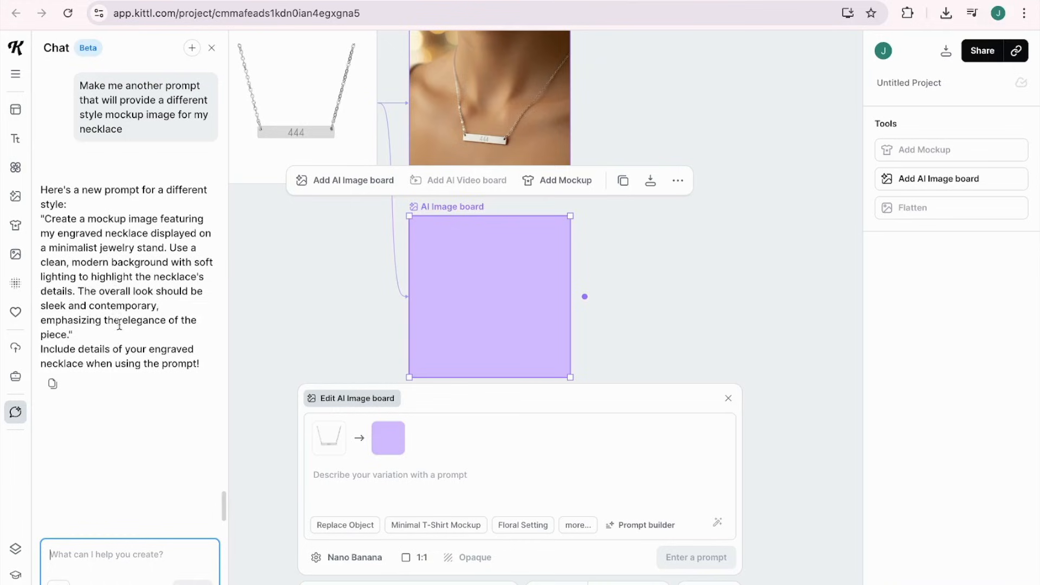
# Step: Copy the assistant's minimalist jewelry stand prompt into the second AI Image board and generate the mockup
pyautogui.moveTo(48, 222); pyautogui.dragTo(73, 334)
pyautogui.hotkey('ctrl', 'c')
pyautogui.click(332, 481)
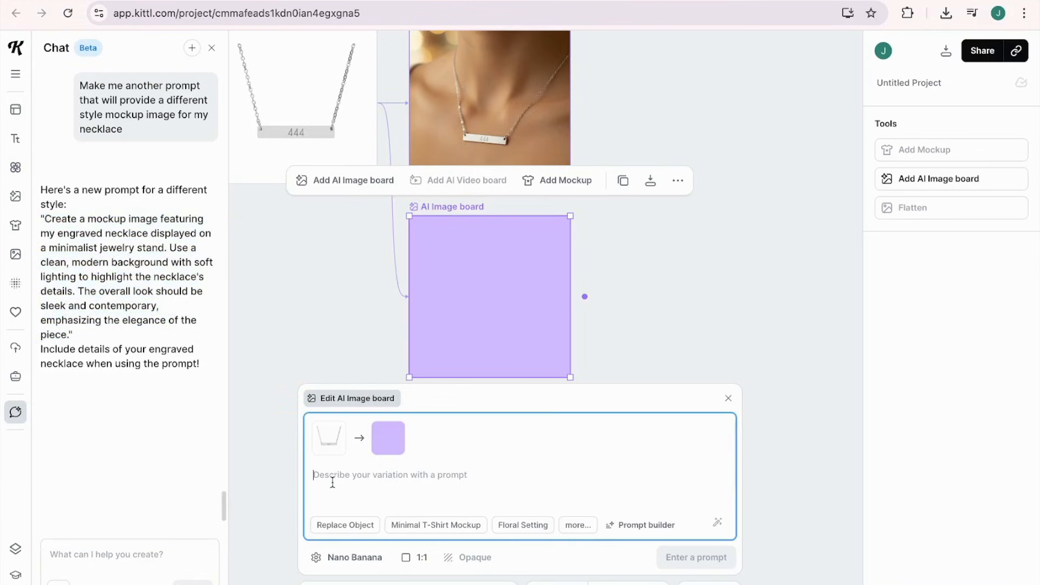
pyautogui.hotkey('ctrl', 'v')
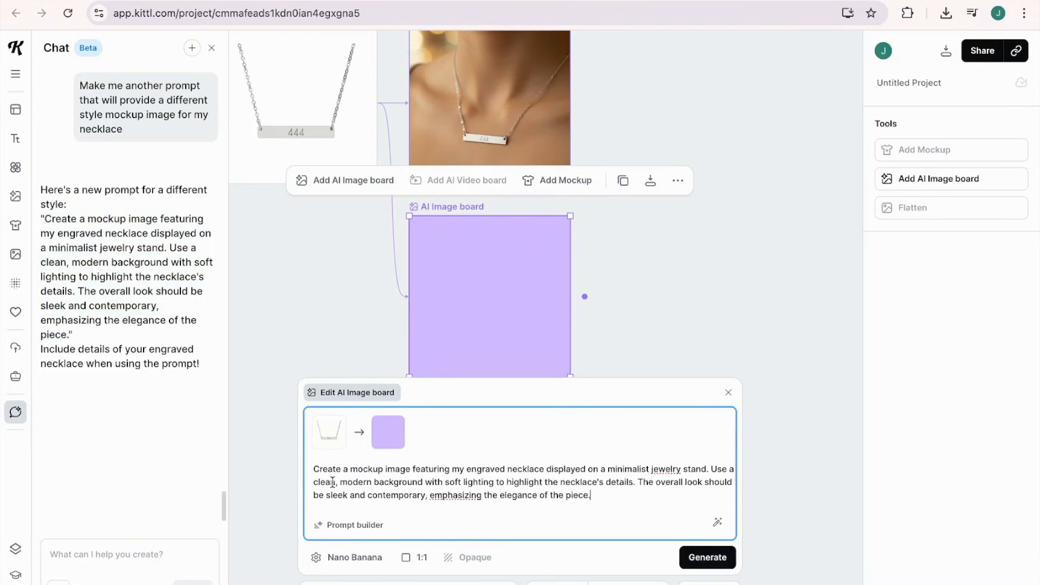
pyautogui.click(706, 564)
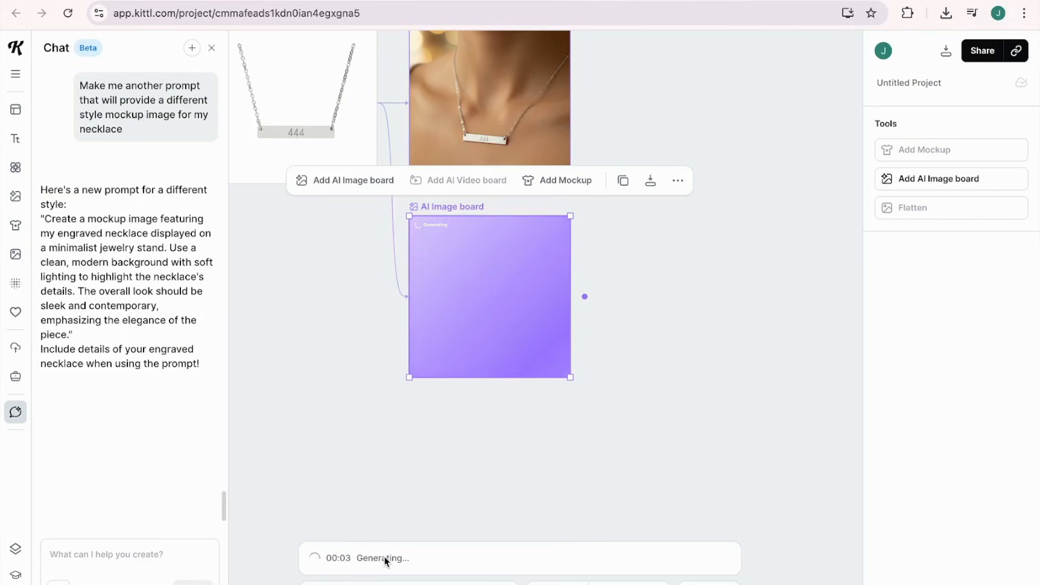
# Step: Inspect the jewelry stand mockup and add a new AI Image board linked to it
pyautogui.scroll(-5, 483, 458)
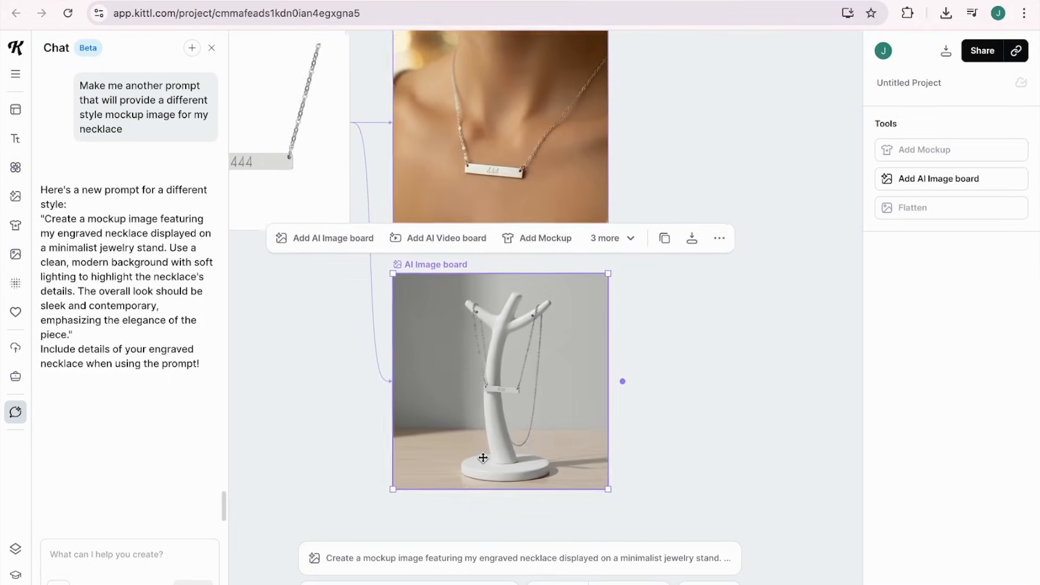
pyautogui.scroll(3, 482, 458)
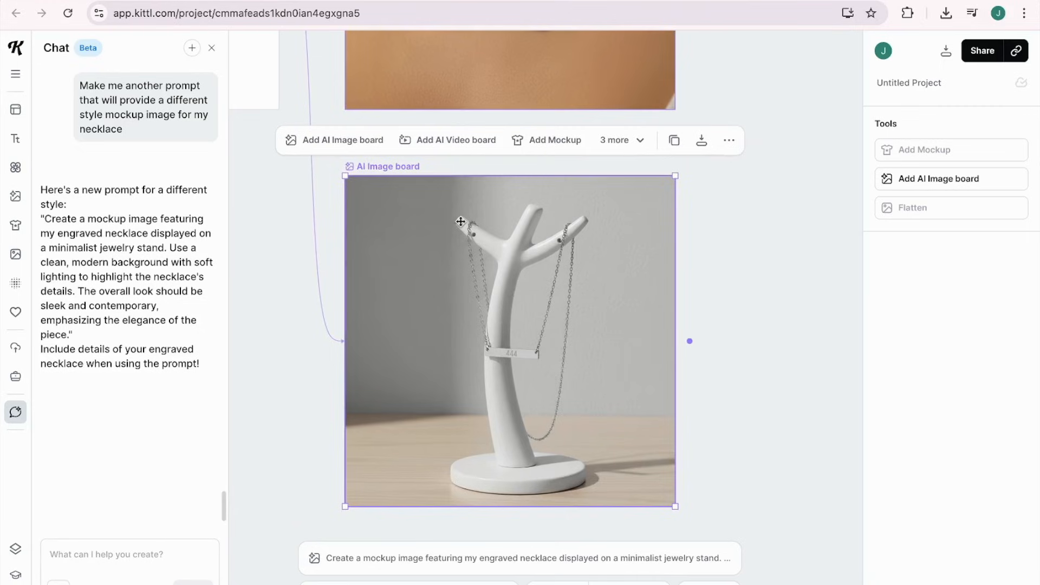
pyautogui.scroll(8, 360, 173)
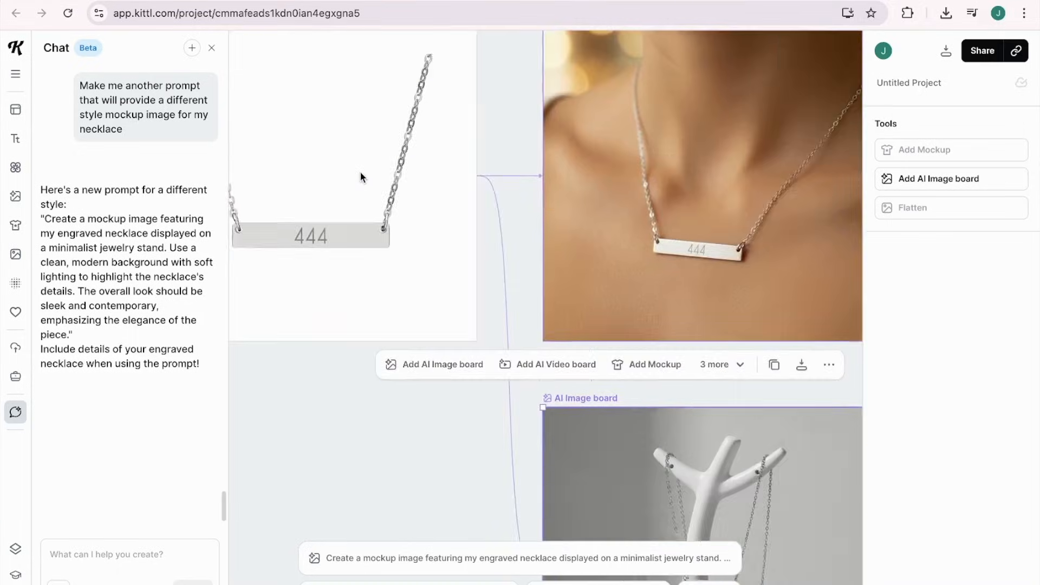
pyautogui.scroll(-8, 544, 271)
pyautogui.hscroll(6, 544, 271)
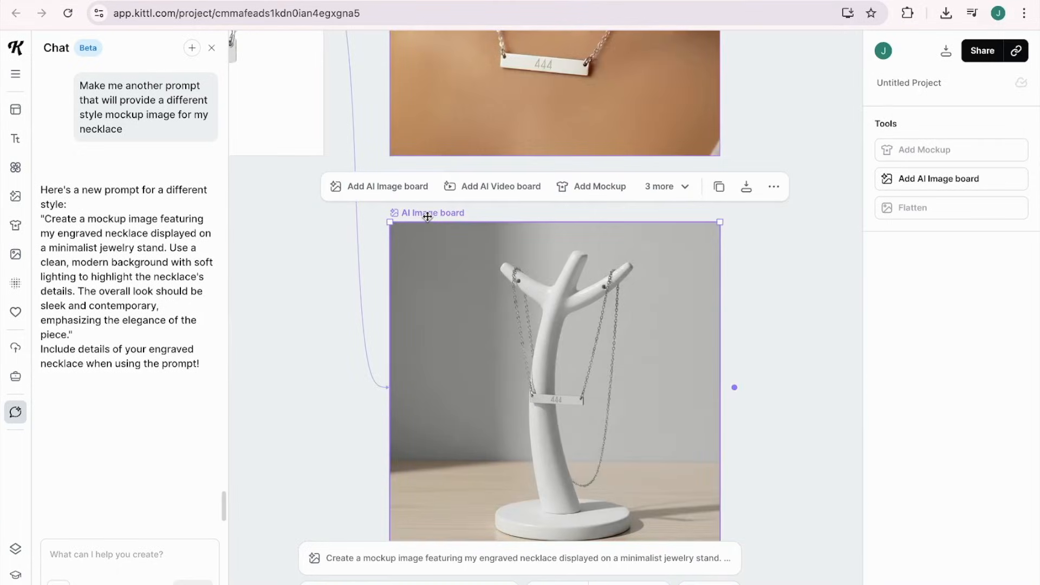
pyautogui.click(379, 192)
pyautogui.scroll(-5, 378, 230)
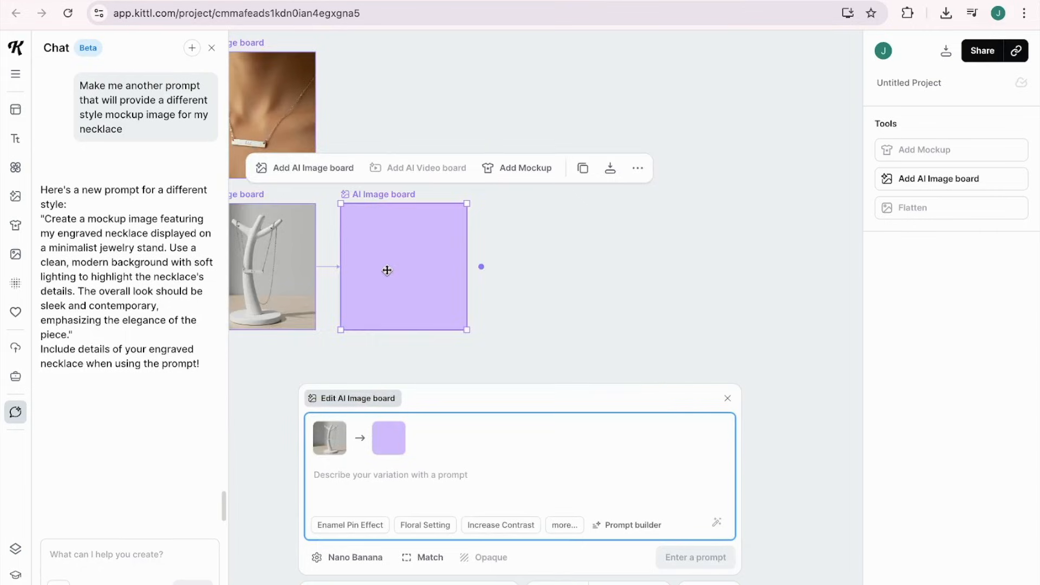
# Step: Generate the new board's image with the prompt "Make it a different stand without seeing the back of the necklace hanging down"
pyautogui.hscroll(-5, 388, 270)
pyautogui.scroll(2, 388, 270)
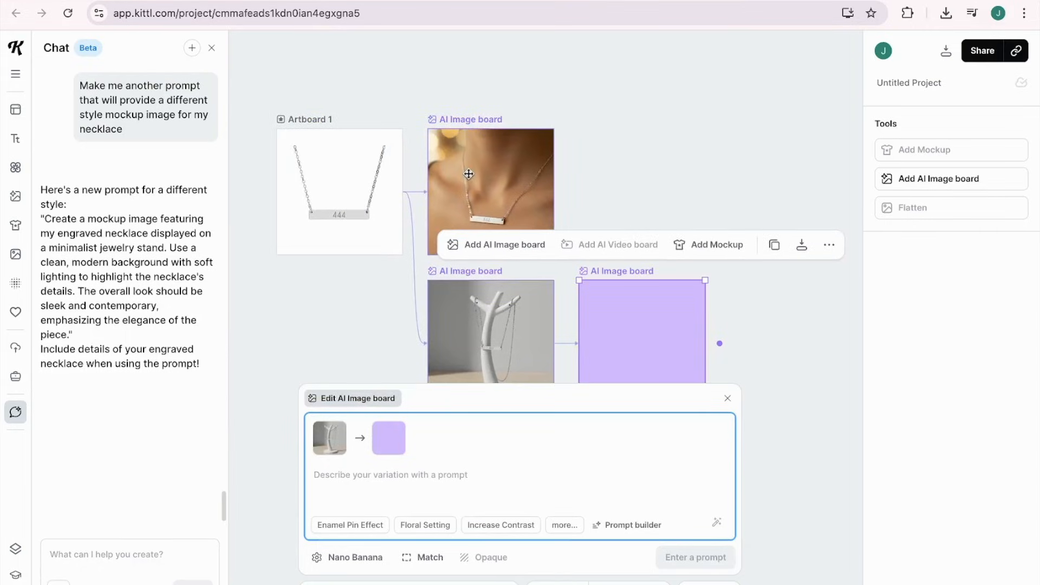
pyautogui.scroll(-3, 369, 271)
pyautogui.hscroll(2, 368, 271)
pyautogui.write('Make it a different stand without seeing the back of the necklace hanging down')
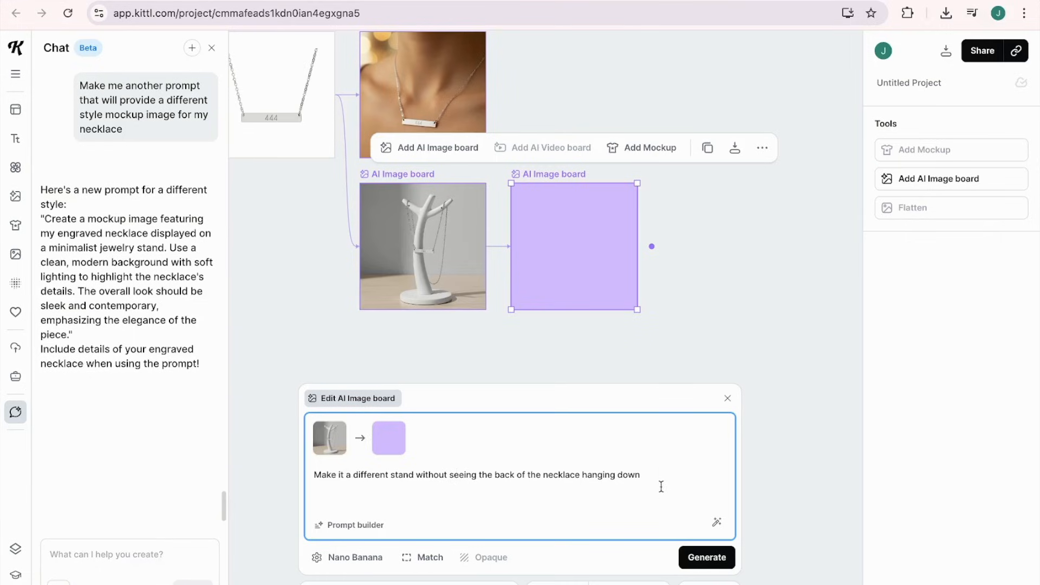
pyautogui.click(703, 557)
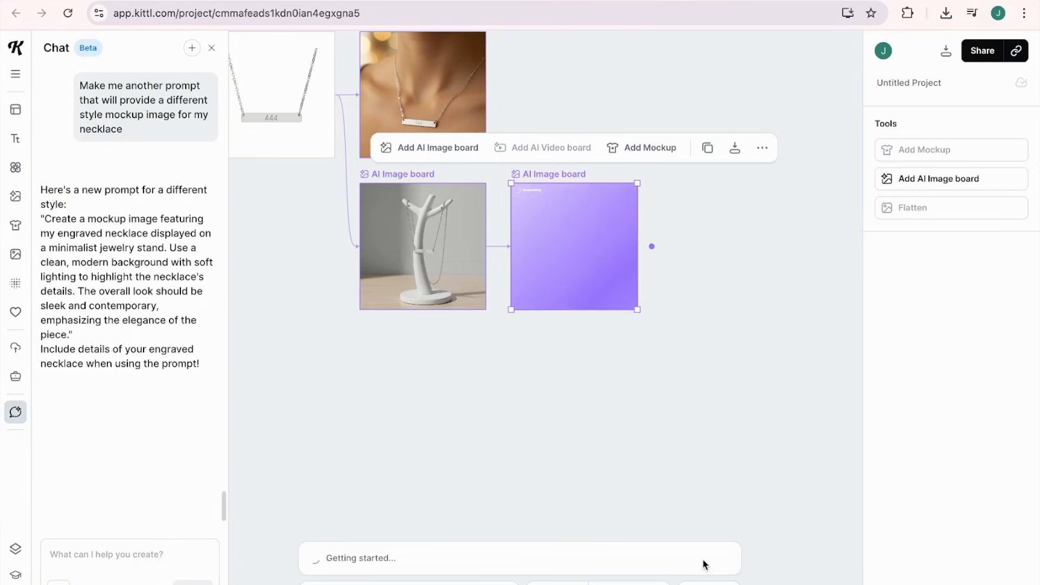
# Step: Add an AI Image board linked to the black marble stand mockup and generate it with "Make the stand look like its rose quartz"
pyautogui.scroll(-5, 457, 304)
pyautogui.scroll(2, 458, 304)
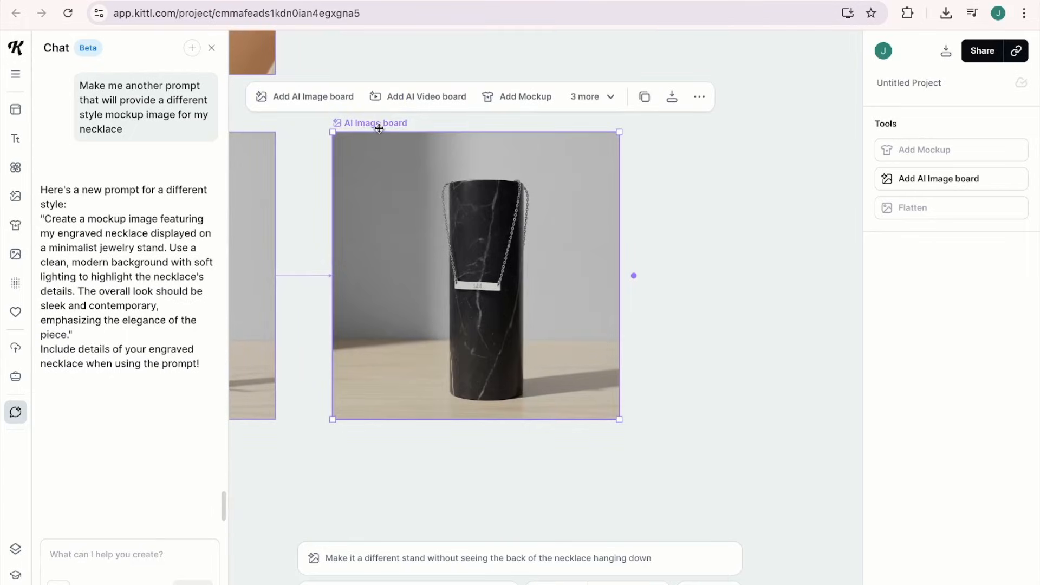
pyautogui.click(304, 98)
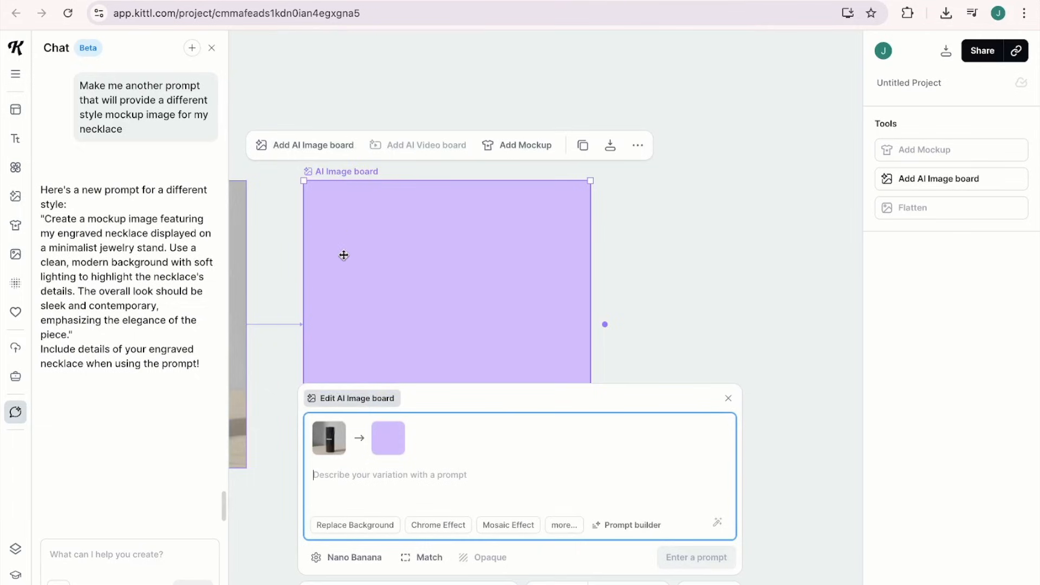
pyautogui.write('Make the stand look like its rose quartz')
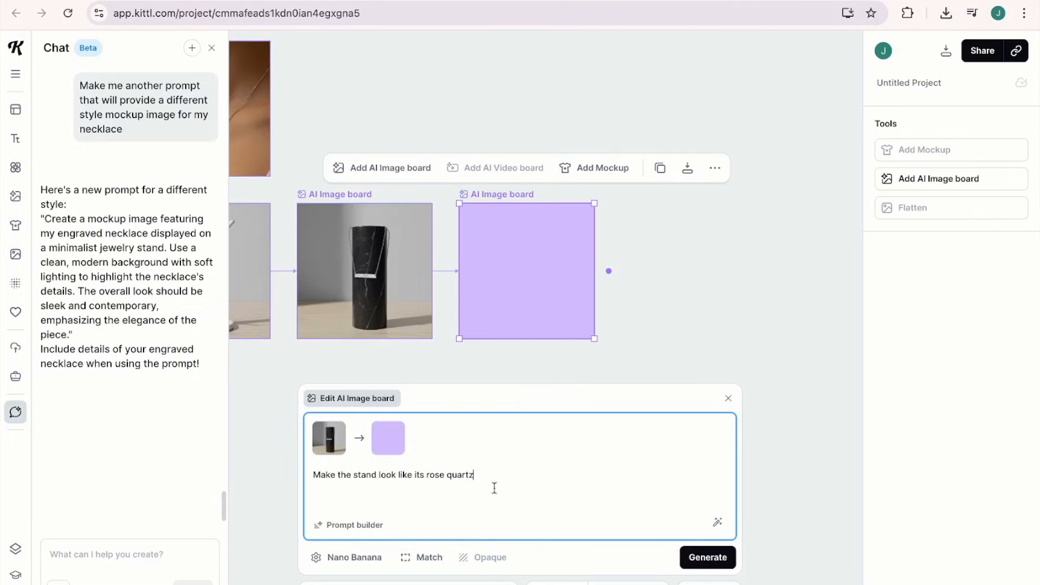
pyautogui.click(708, 558)
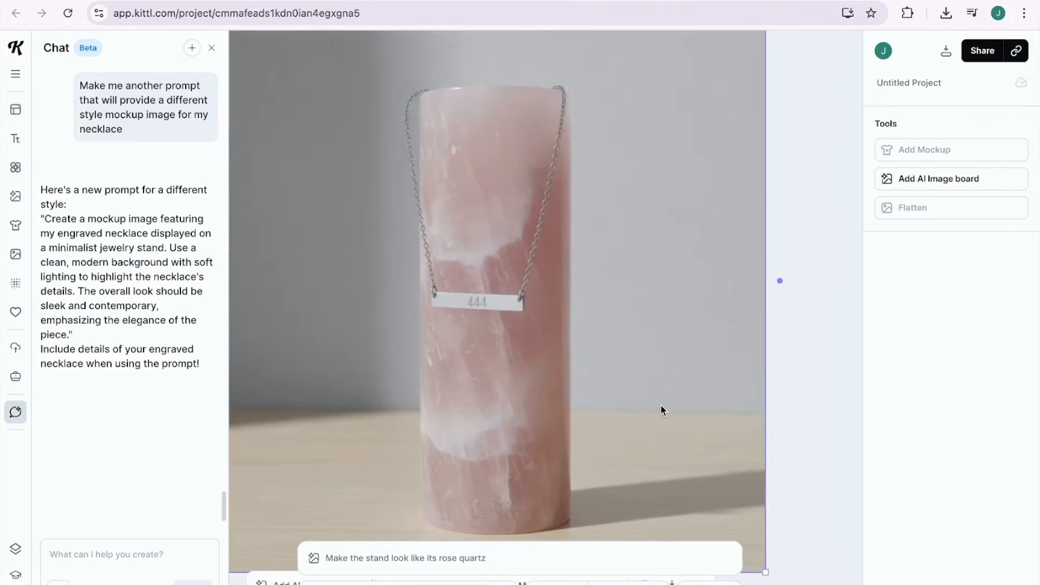
# Step: Examine the rose quartz mockup and compare it with the other generated mockups and the original necklace artboard
pyautogui.scroll(-1, 661, 405)
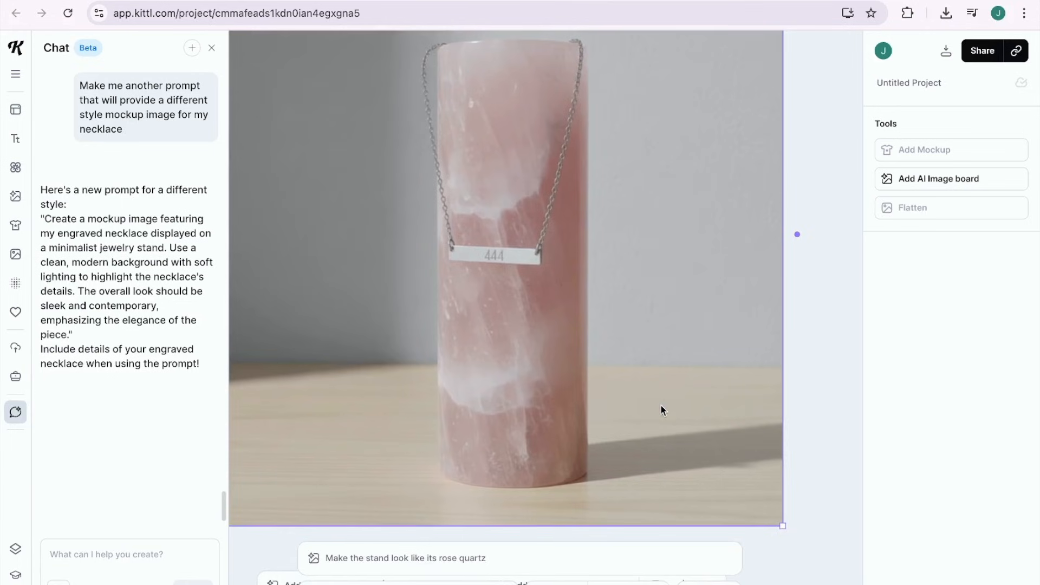
pyautogui.scroll(-3, 650, 413)
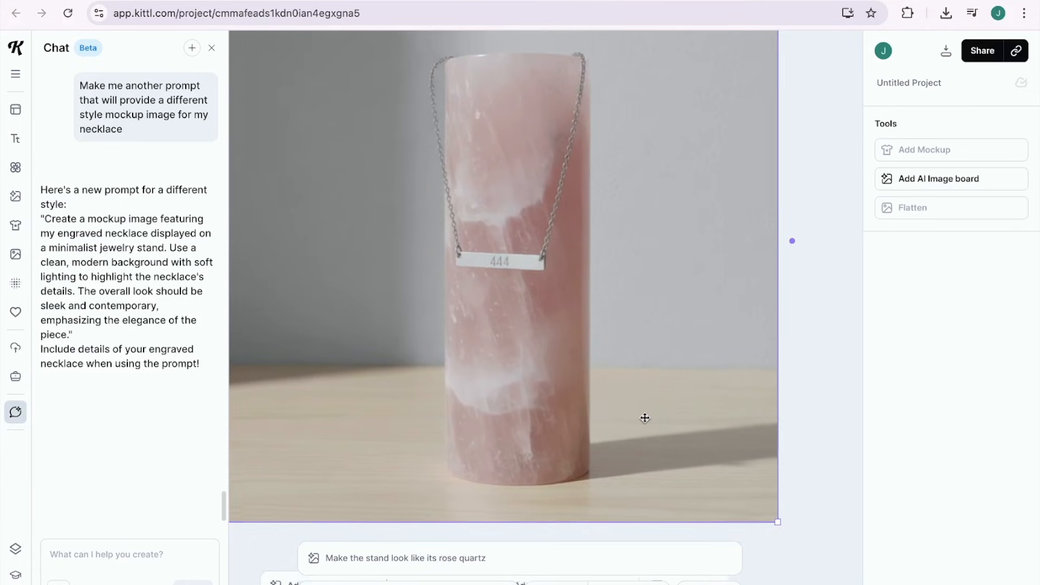
pyautogui.hscroll(-10, 645, 417)
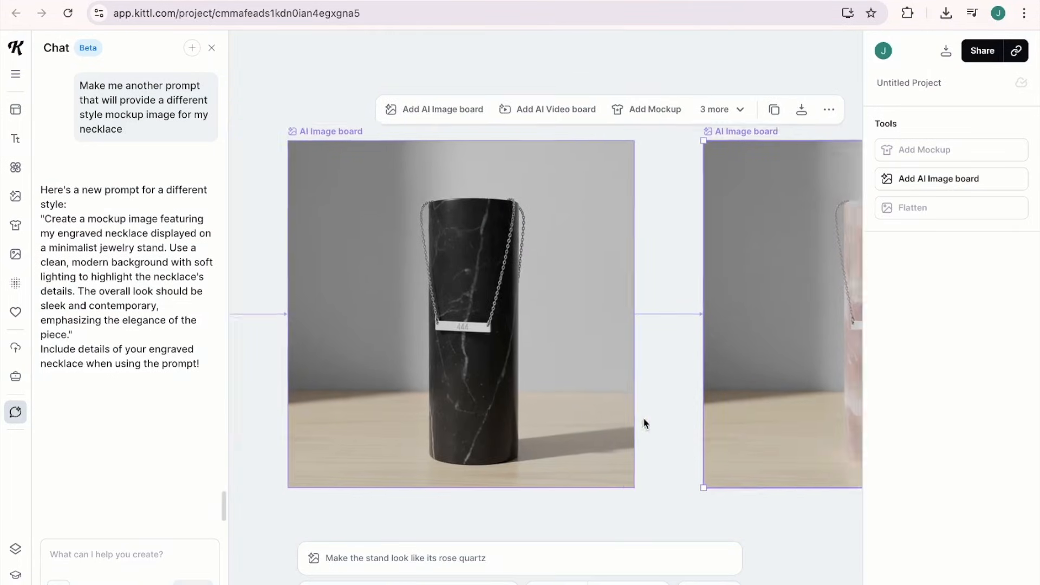
pyautogui.scroll(6, 644, 422)
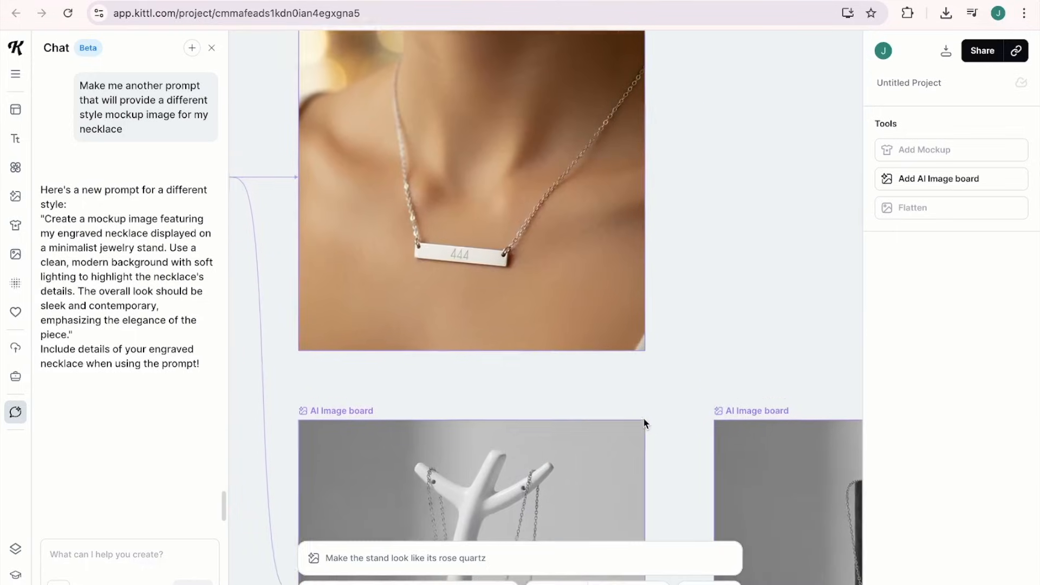
pyautogui.scroll(3, 644, 423)
pyautogui.hscroll(-6, 643, 423)
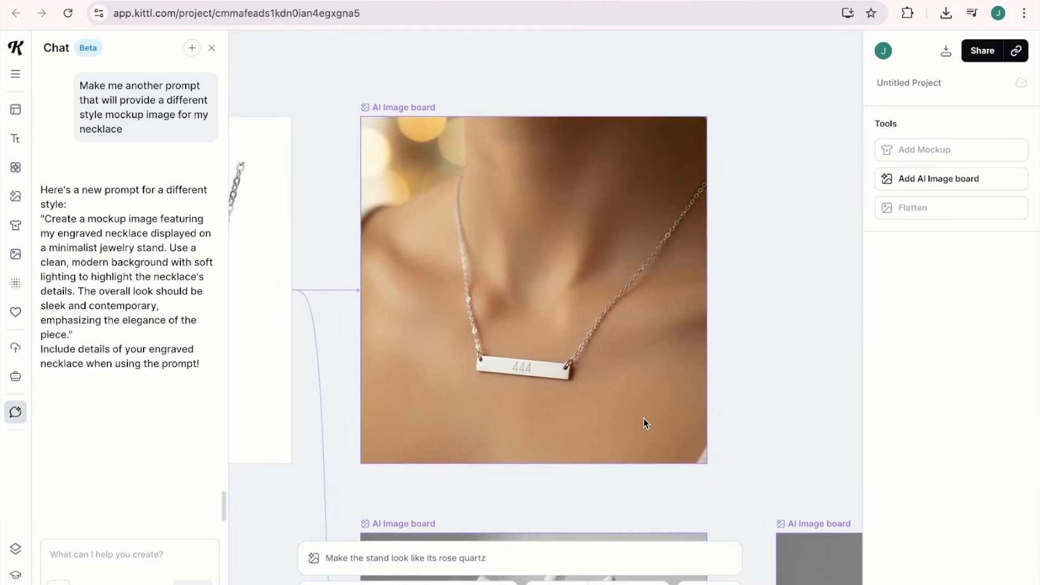
pyautogui.scroll(-3, 644, 423)
pyautogui.hscroll(-3, 644, 422)
pyautogui.hscroll(5, 644, 423)
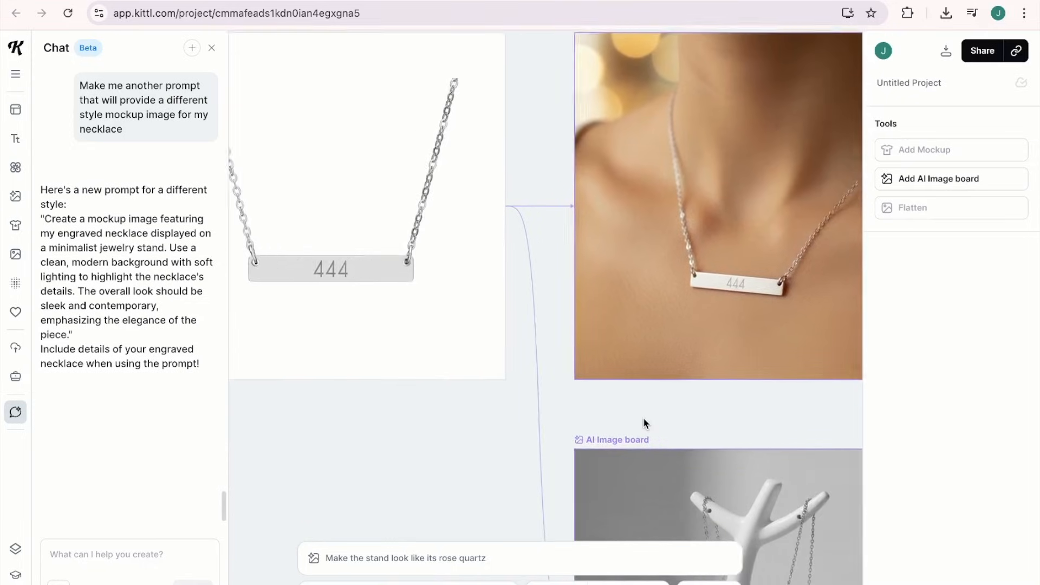
pyautogui.hscroll(3, 645, 423)
pyautogui.scroll(-5, 645, 423)
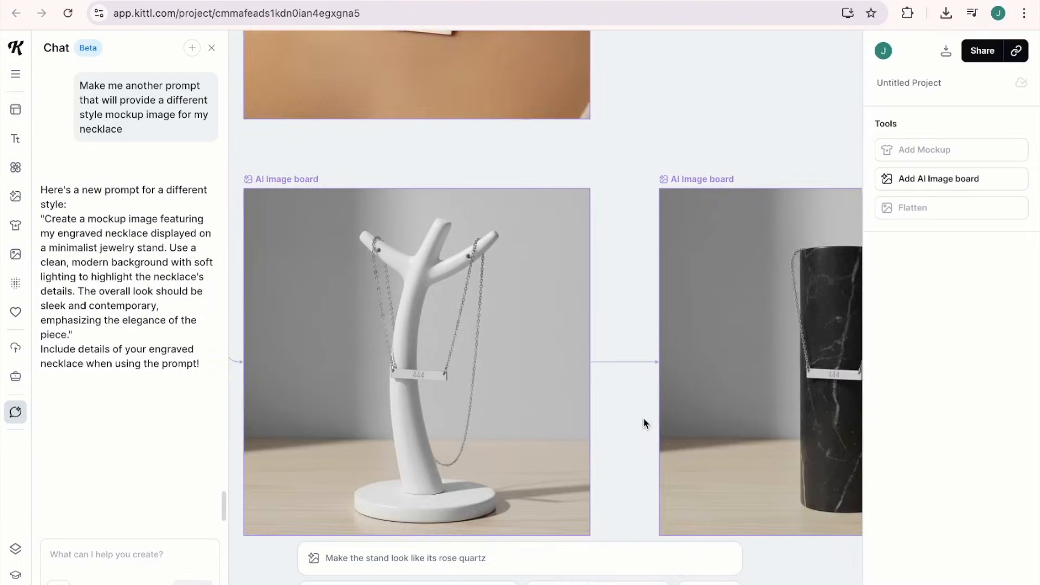
# Step: Look over the white jewelry stand, black marble and rose quartz mockups one after another
pyautogui.scroll(-1, 643, 417)
pyautogui.hscroll(10, 642, 418)
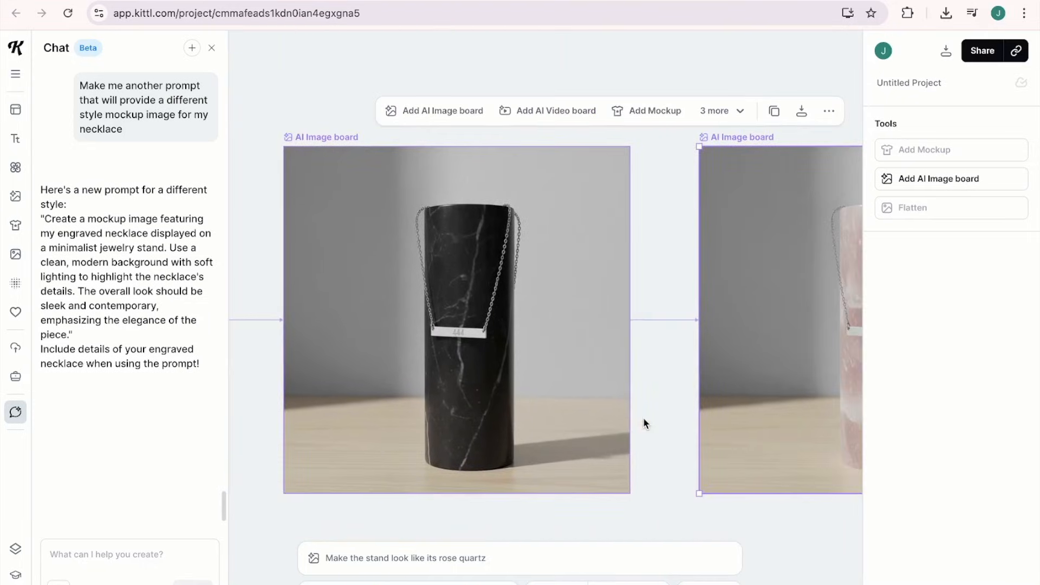
pyautogui.scroll(3, 644, 422)
pyautogui.hscroll(10, 644, 422)
pyautogui.scroll(-2, 643, 422)
pyautogui.hscroll(2, 644, 422)
pyautogui.scroll(-1, 643, 422)
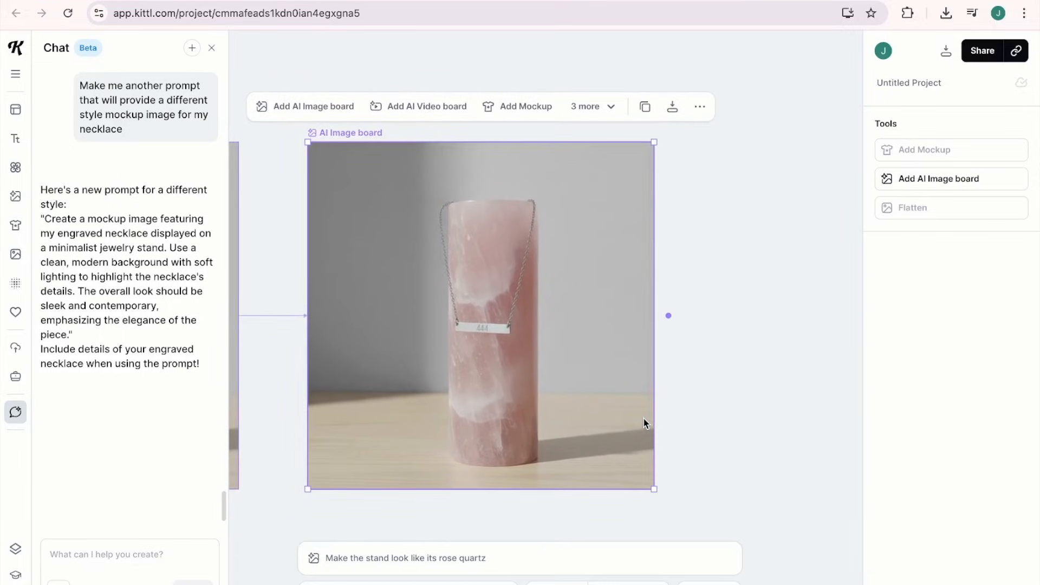
# Step: Add an AI Video board linked to the close-up mockup of the necklace worn on a person's neck
pyautogui.scroll(5, 643, 422)
pyautogui.hscroll(-15, 643, 422)
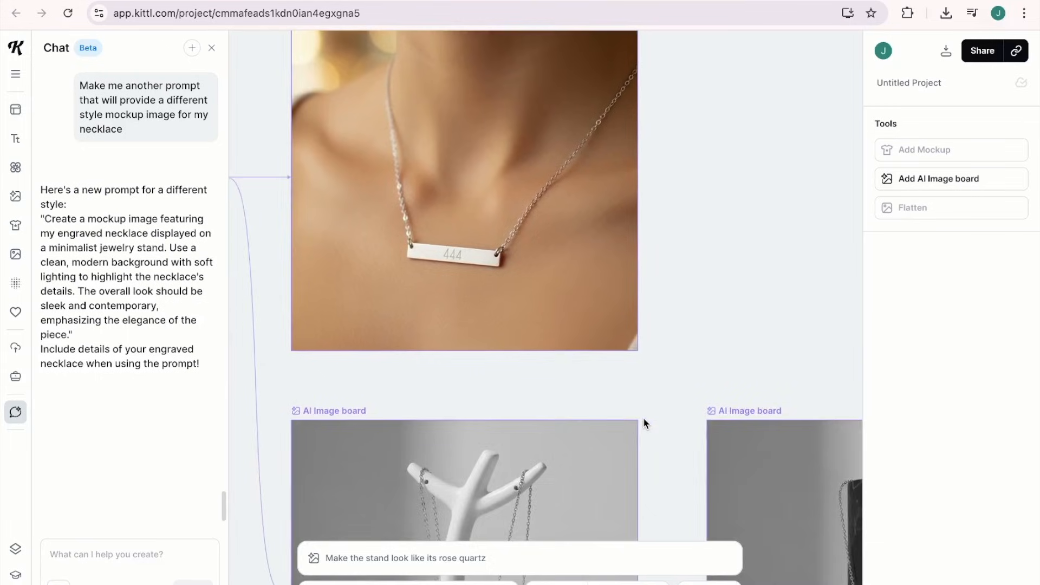
pyautogui.scroll(4, 643, 423)
pyautogui.hscroll(-2, 642, 423)
pyautogui.click(472, 239)
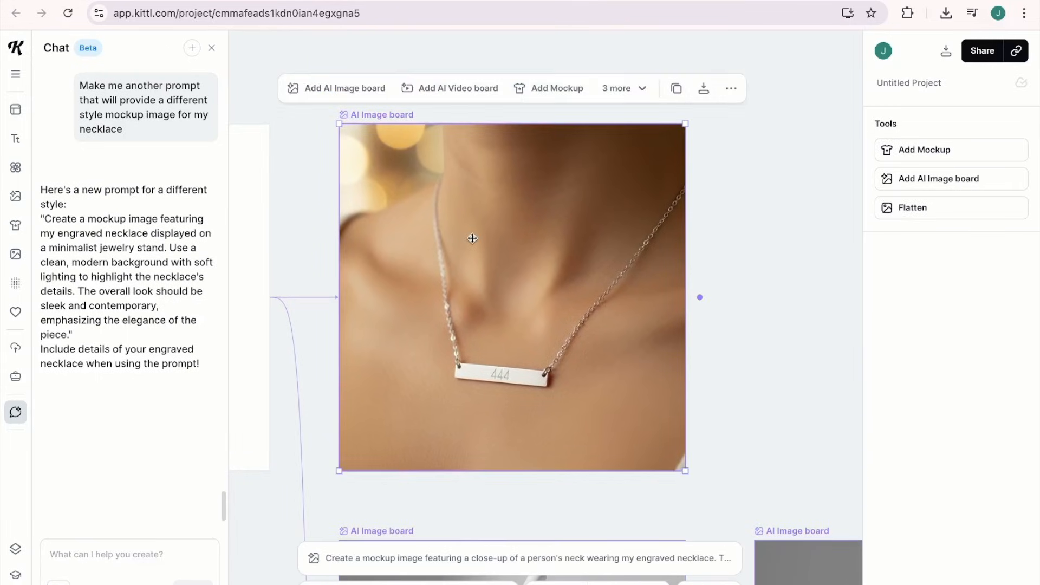
pyautogui.click(451, 89)
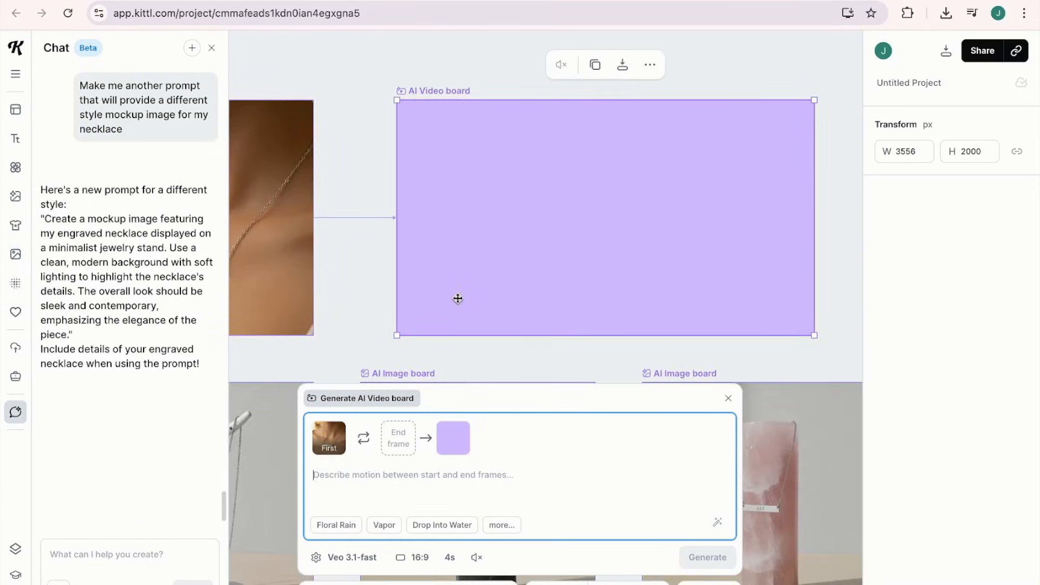
# Step: Generate the board's video with the prompt "have the woman touch the necklace" and play the resulting clip
pyautogui.write('have the woman touch the necklace')
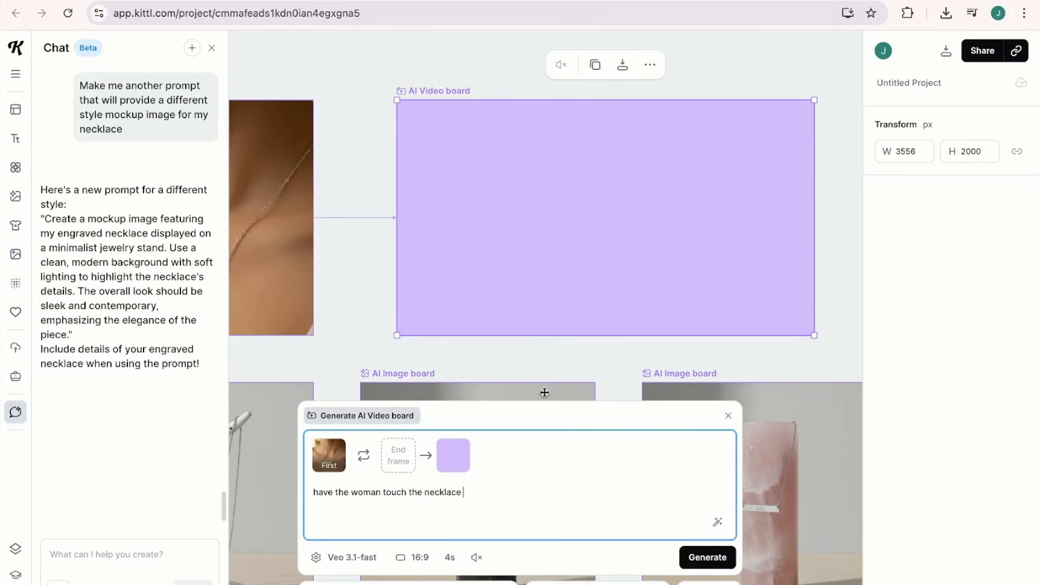
pyautogui.click(688, 557)
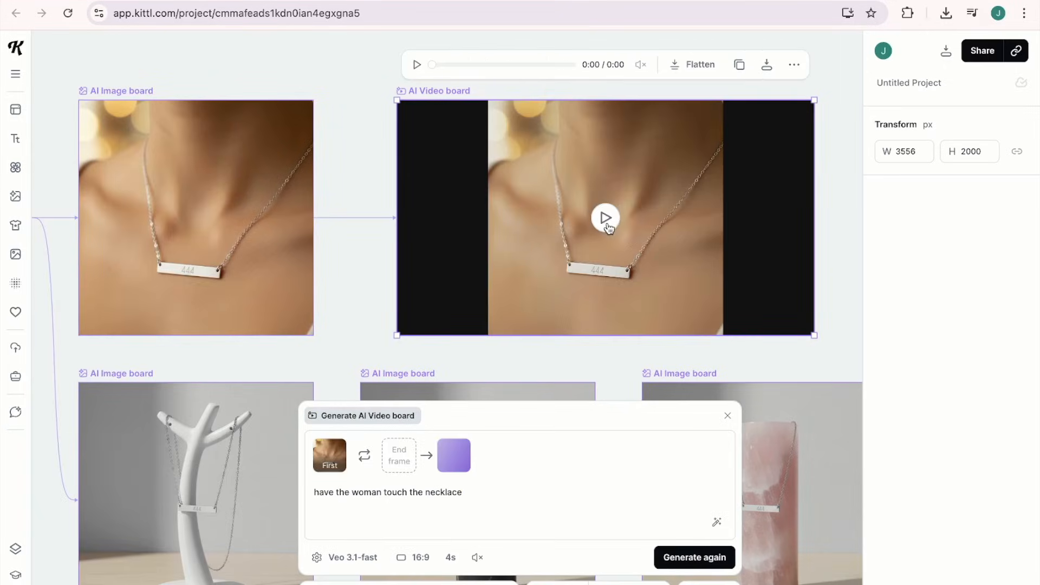
pyautogui.click(606, 219)
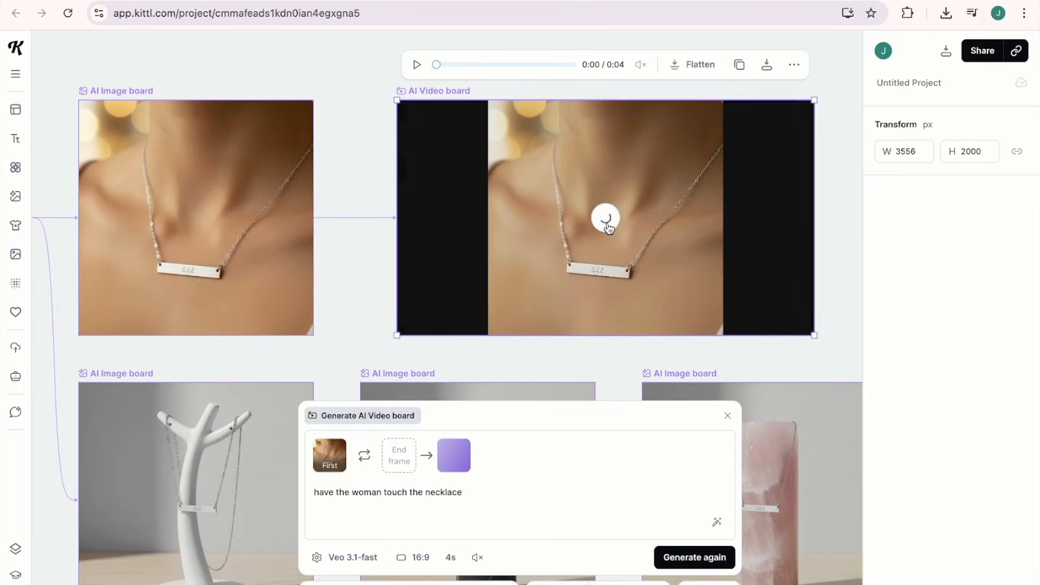